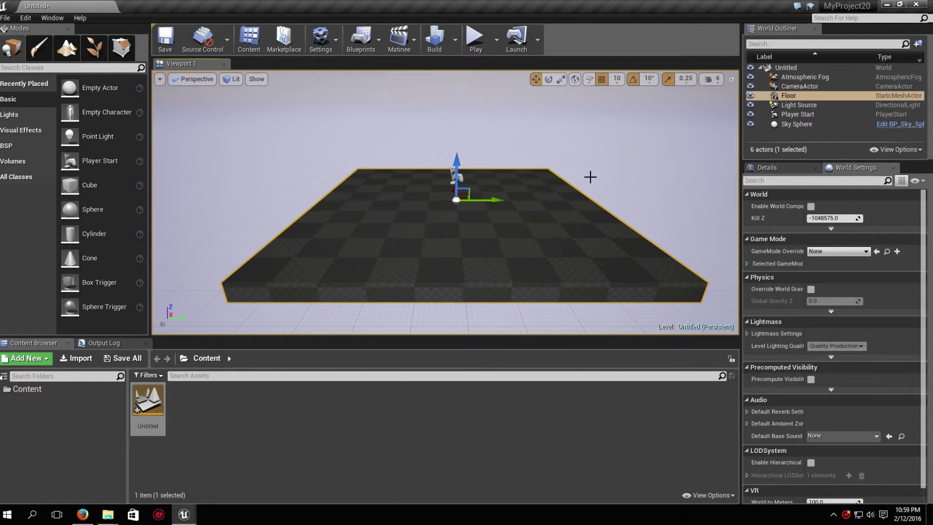
# Play-test the level, moving the sphere pawn with W, A, S, D, then stop play.
pyautogui.moveTo(585, 172)
pyautogui.mouseDown()
pyautogui.moveTo(545, 224)
pyautogui.moveTo(262, 134)
pyautogui.mouseUp()
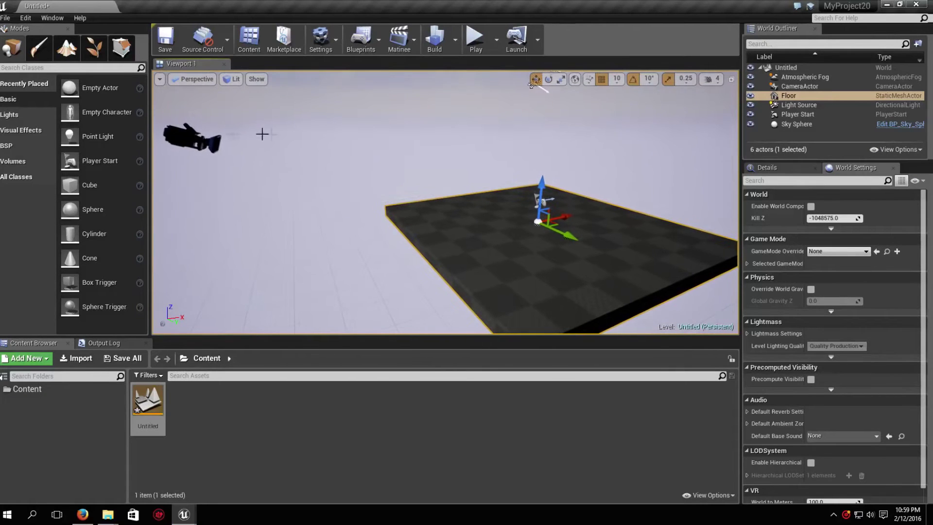
pyautogui.click(476, 39)
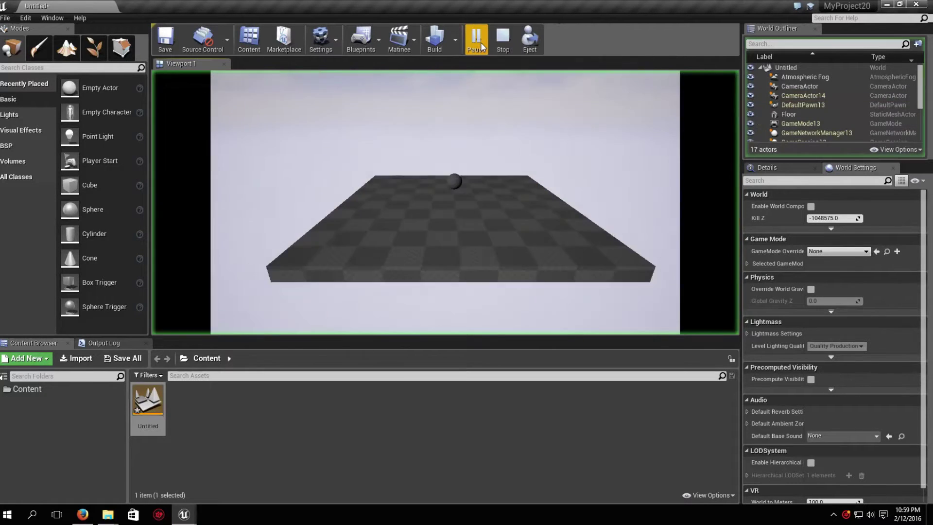
pyautogui.press('s')
pyautogui.press('d')
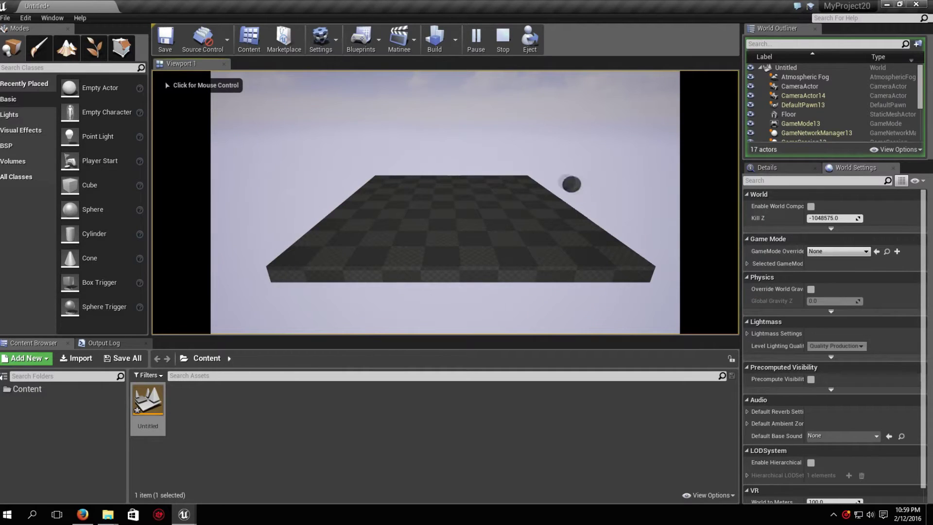
pyautogui.press('w')
pyautogui.press('a')
pyautogui.press('s')
pyautogui.press('d')
pyautogui.press('w')
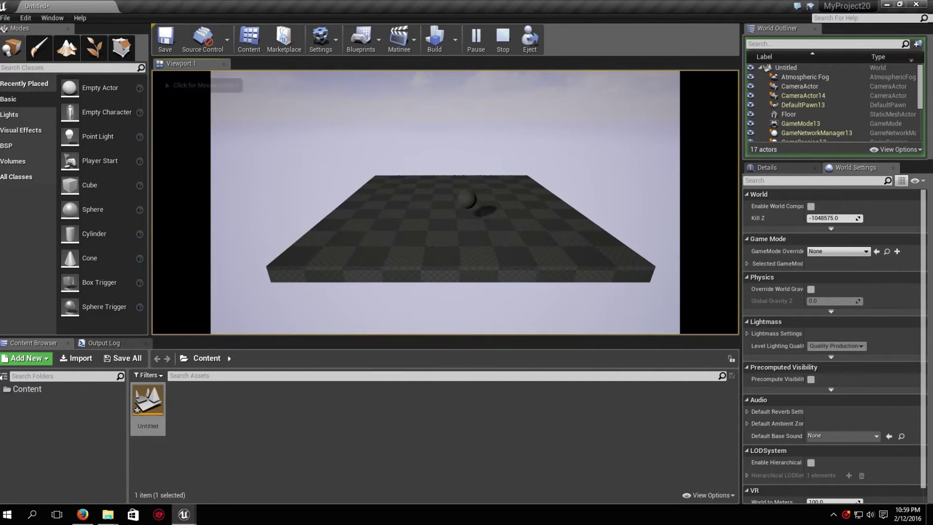
pyautogui.click(503, 38)
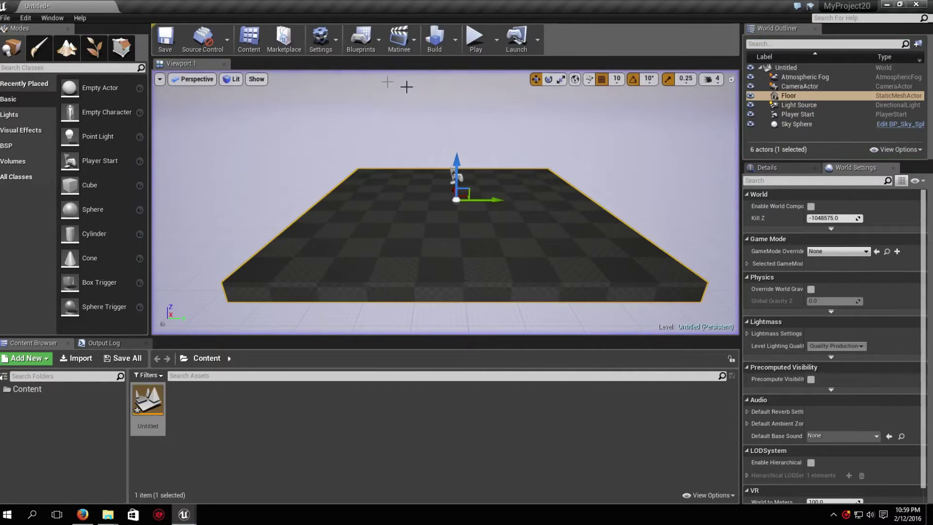
# Open the Level Blueprint from the Blueprints menu.
pyautogui.click(378, 45)
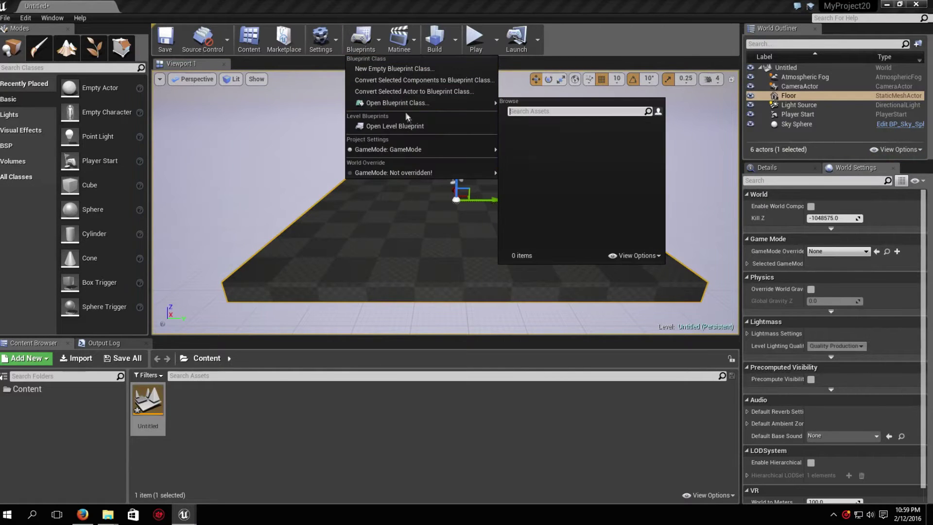
pyautogui.click(431, 126)
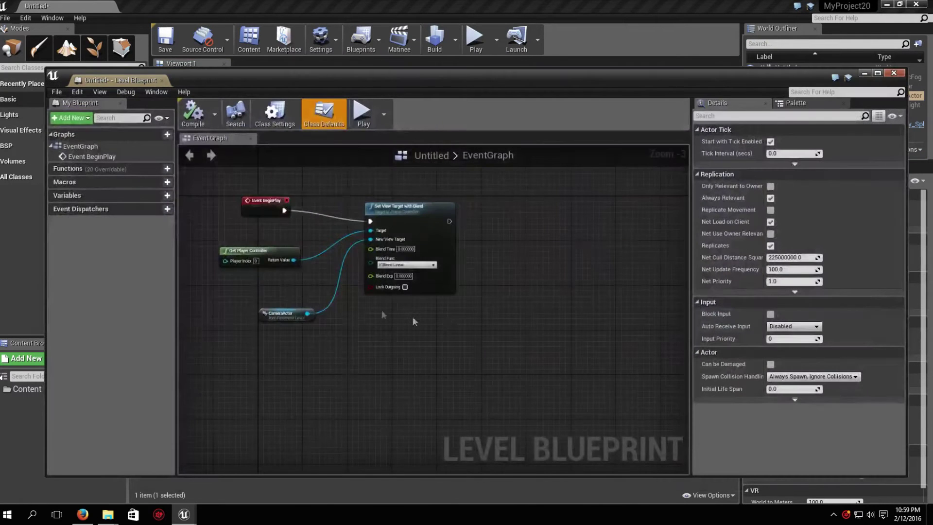
pyautogui.moveTo(413, 317)
pyautogui.mouseDown(button='right')
pyautogui.moveTo(469, 358)
pyautogui.moveTo(382, 328)
pyautogui.mouseUp(button='right')
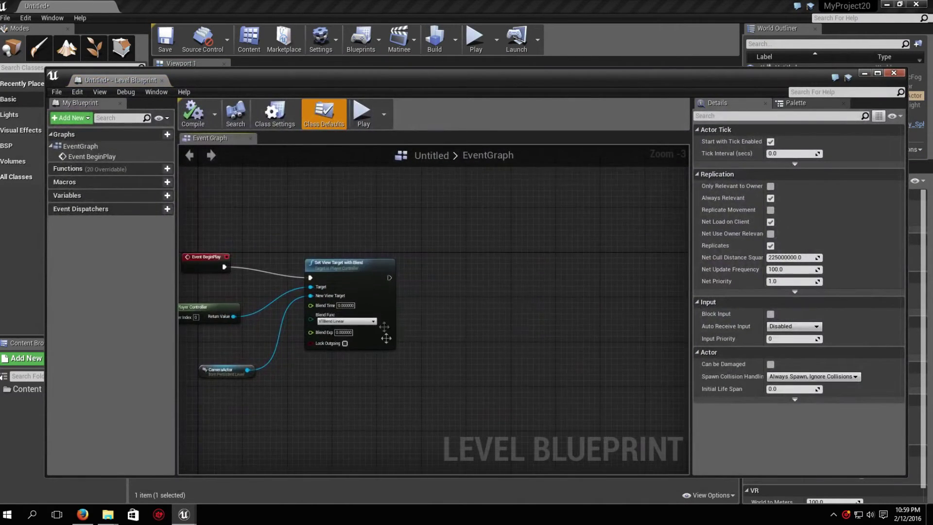
# Add a variable named cameraLocation and make it a Vector.
pyautogui.click(152, 197)
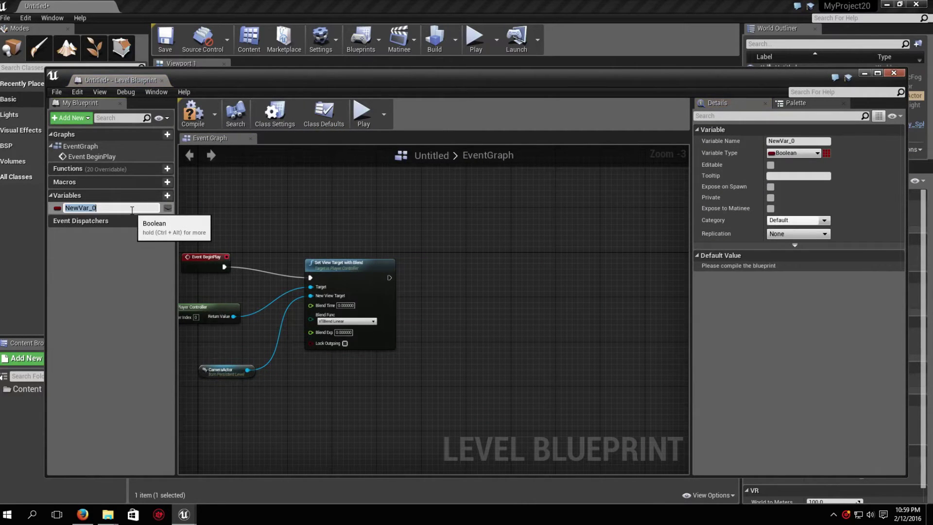
pyautogui.write('cameraLocation')
pyautogui.press('Return')
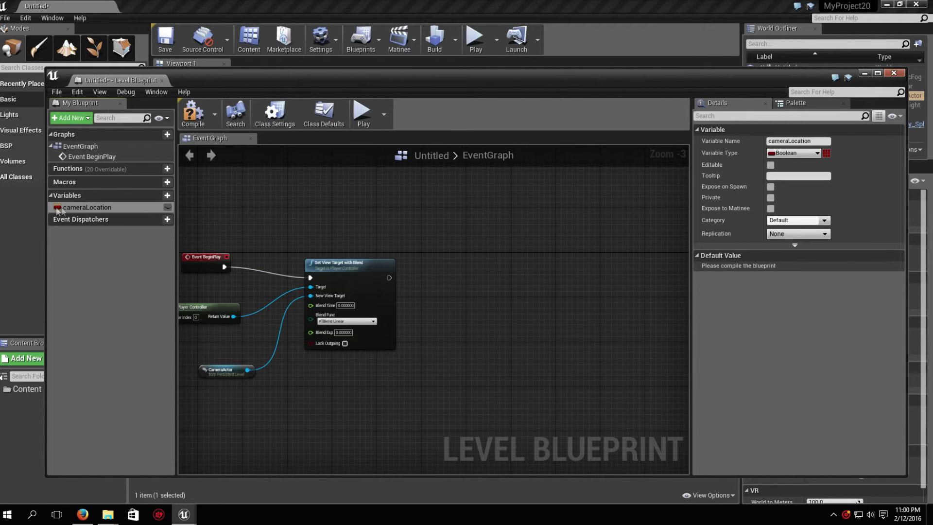
pyautogui.click(58, 208)
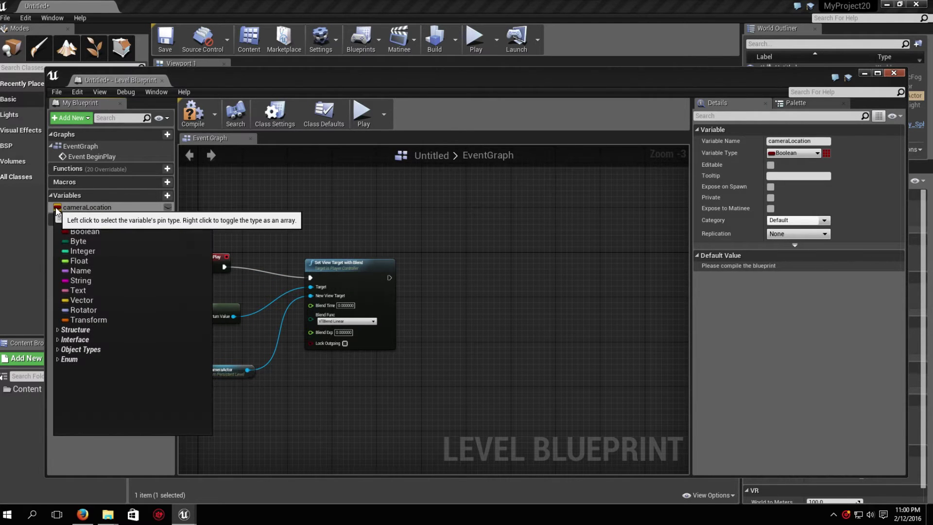
pyautogui.click(100, 300)
pyautogui.moveTo(447, 371); pyautogui.dragTo(369, 365, button='right')
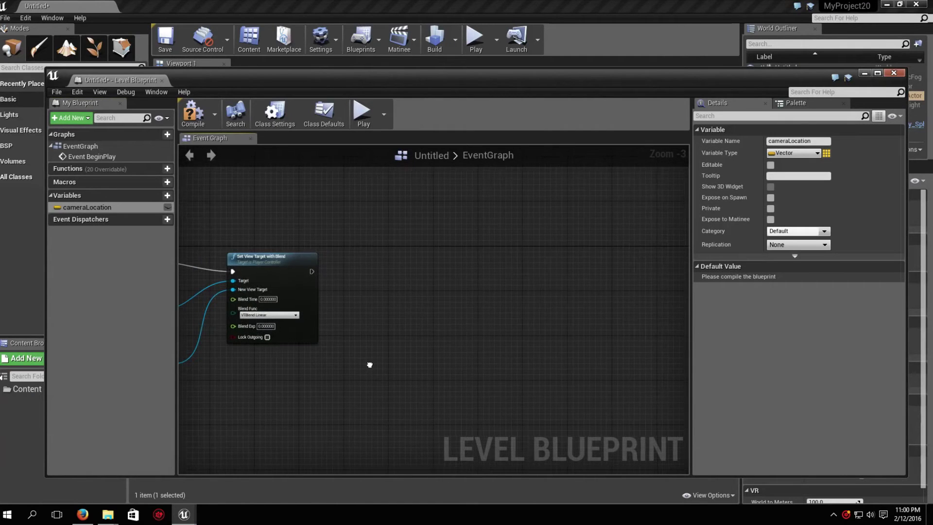
# Add a SET Camera Location node after Set View Target with Blend.
pyautogui.moveTo(312, 271); pyautogui.dragTo(416, 269)
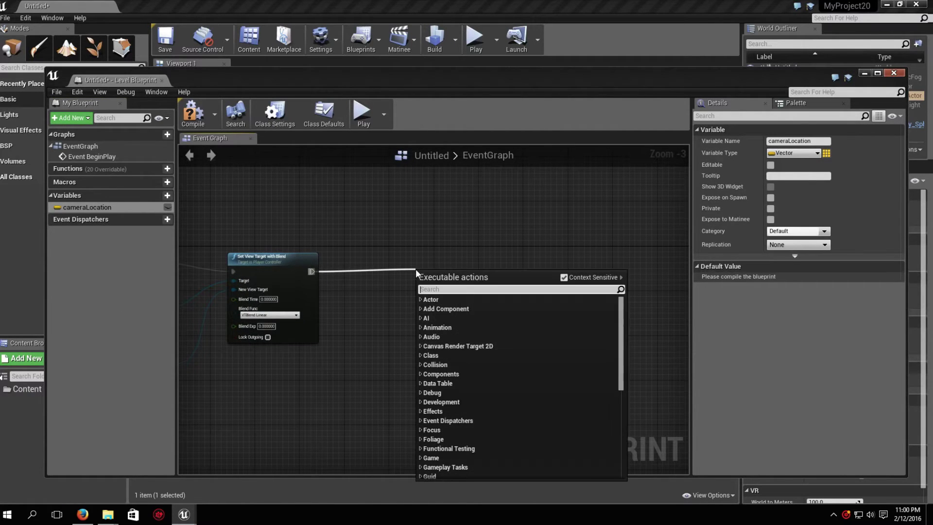
pyautogui.write('set')
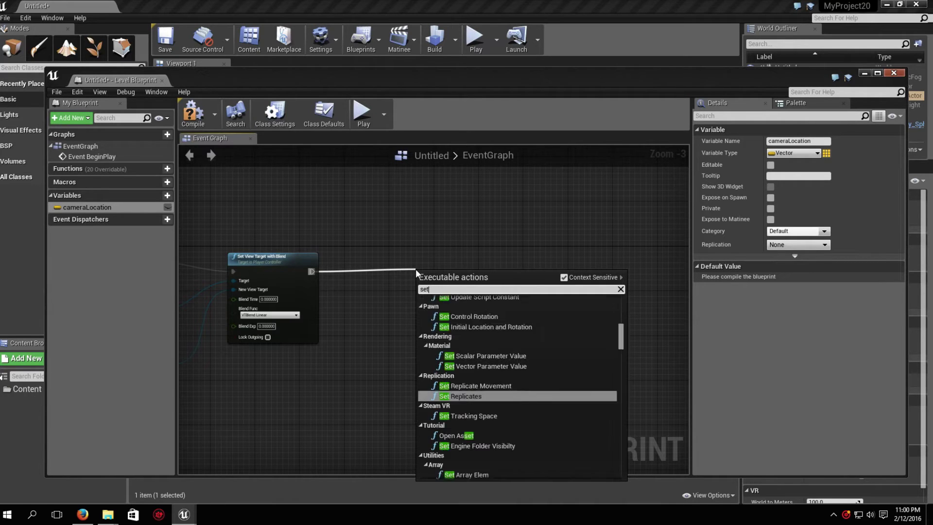
pyautogui.write(' camera')
pyautogui.press('Return')
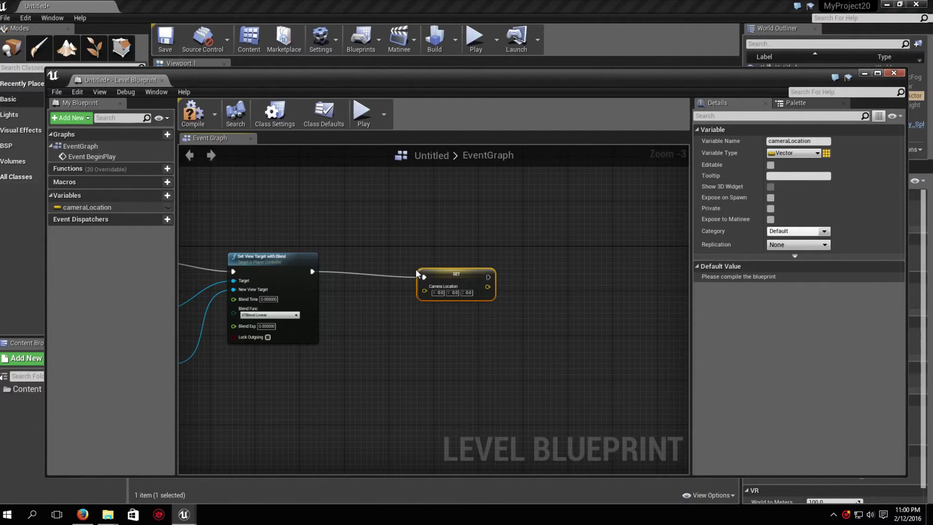
pyautogui.moveTo(449, 268); pyautogui.dragTo(471, 263)
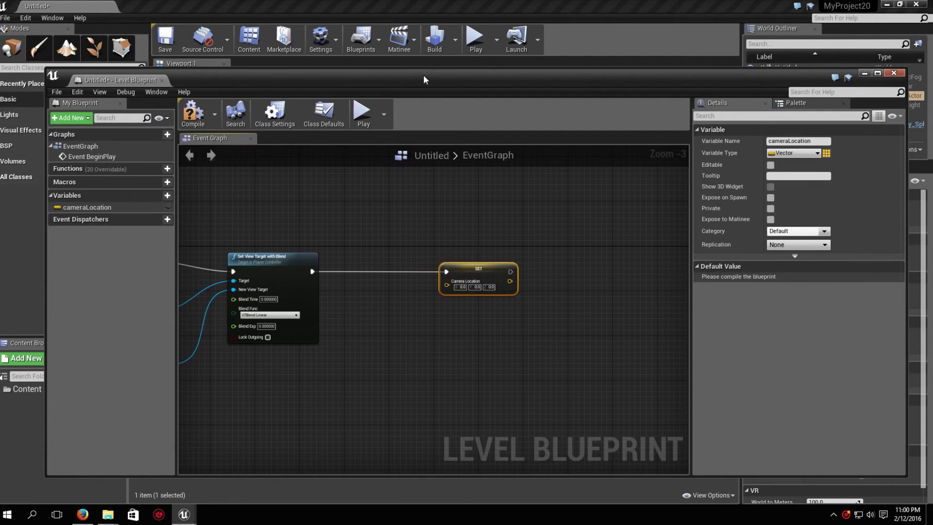
pyautogui.moveTo(424, 75); pyautogui.dragTo(431, 84)
pyautogui.moveTo(404, 325); pyautogui.dragTo(496, 278, button='right')
# Add GetActorLocation for the CameraActor and wire its Return Value into Camera Location.
pyautogui.moveTo(254, 332)
pyautogui.mouseDown()
pyautogui.moveTo(343, 399)
pyautogui.moveTo(401, 391)
pyautogui.moveTo(471, 316)
pyautogui.mouseUp()
pyautogui.write('get')
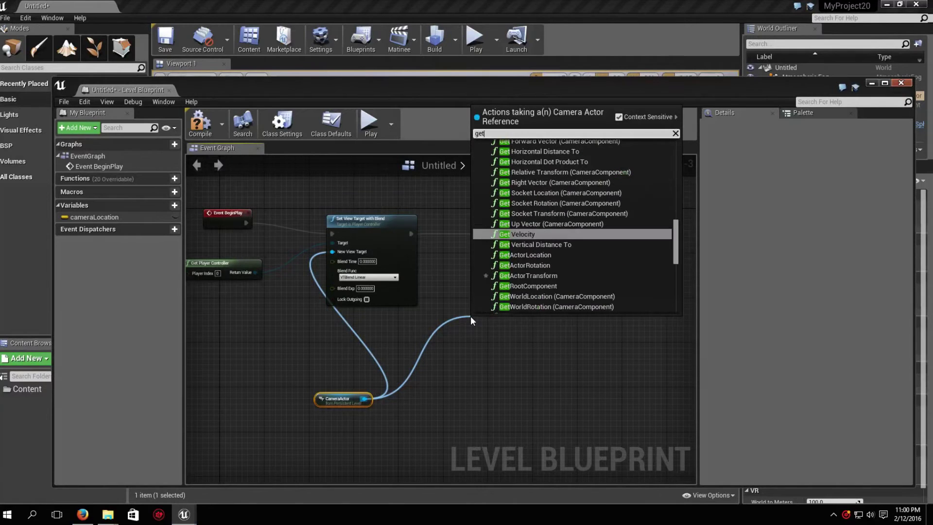
pyautogui.press('Down')
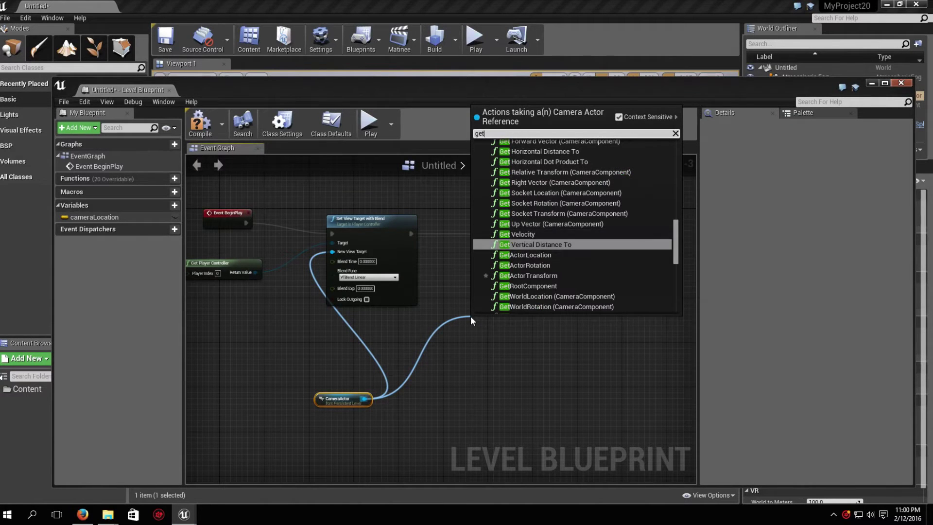
pyautogui.press('Down')
pyautogui.press('Return')
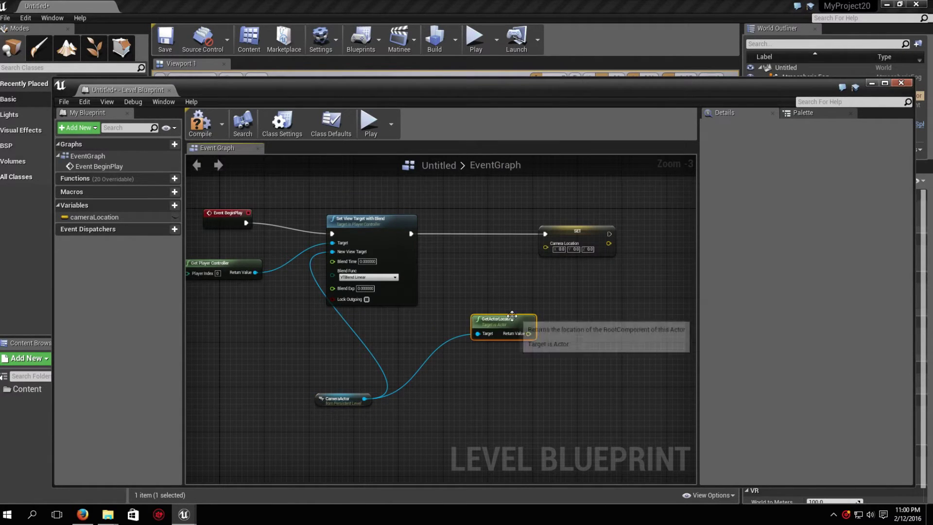
pyautogui.moveTo(470, 316); pyautogui.dragTo(415, 333)
pyautogui.moveTo(473, 350); pyautogui.dragTo(545, 243)
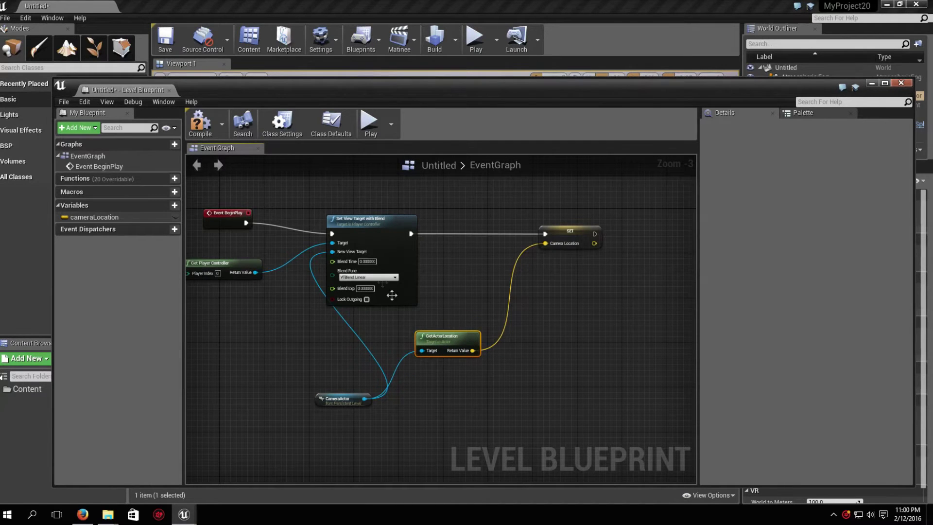
# Add a Timeline_0 node after the cameraLocation SET node and open its timeline editor.
pyautogui.moveTo(663, 341); pyautogui.dragTo(485, 383, button='right')
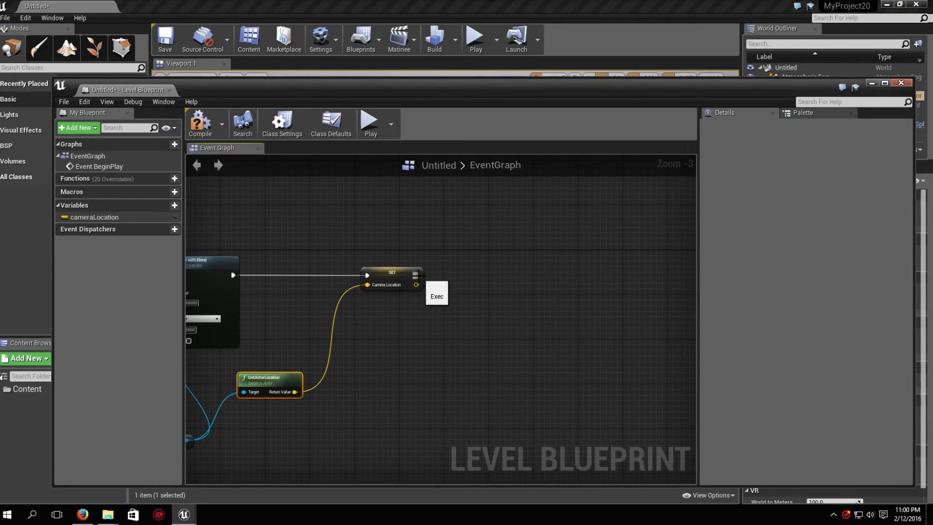
pyautogui.moveTo(417, 276); pyautogui.dragTo(519, 276)
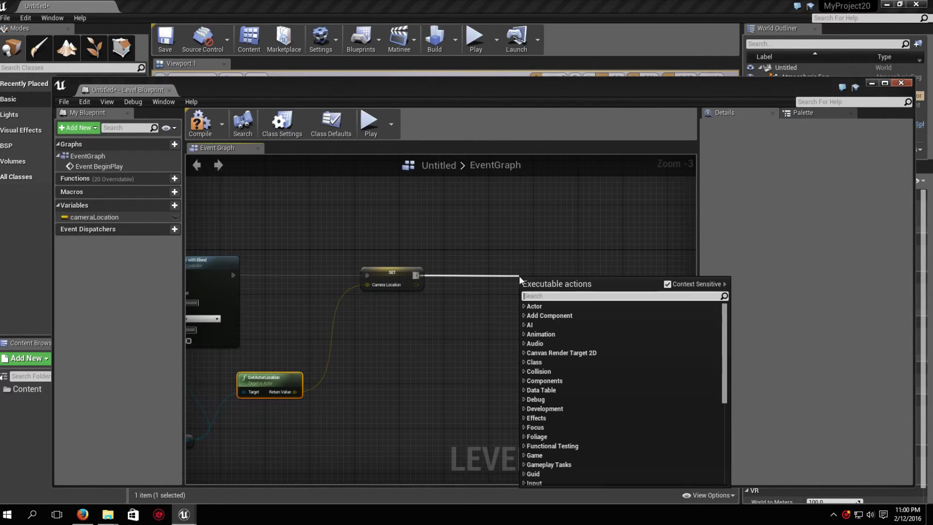
pyautogui.write('timeline')
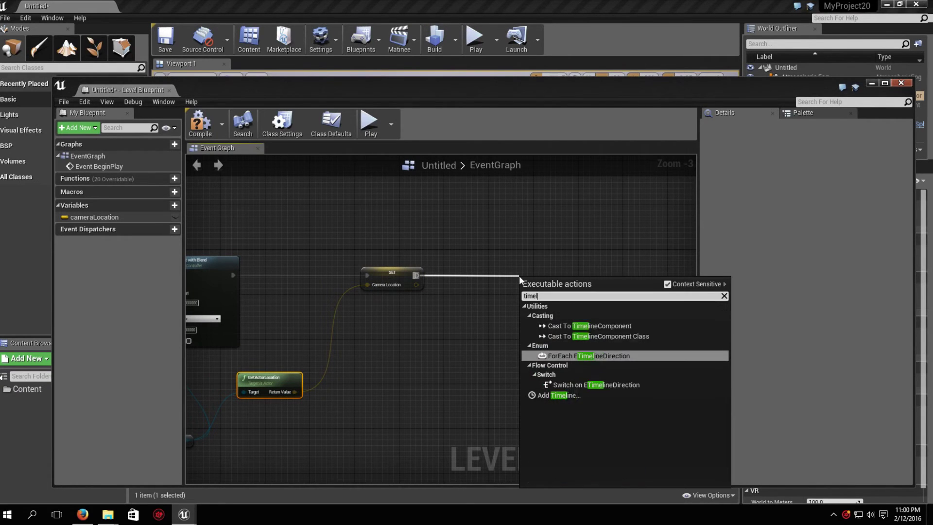
pyautogui.click(557, 395)
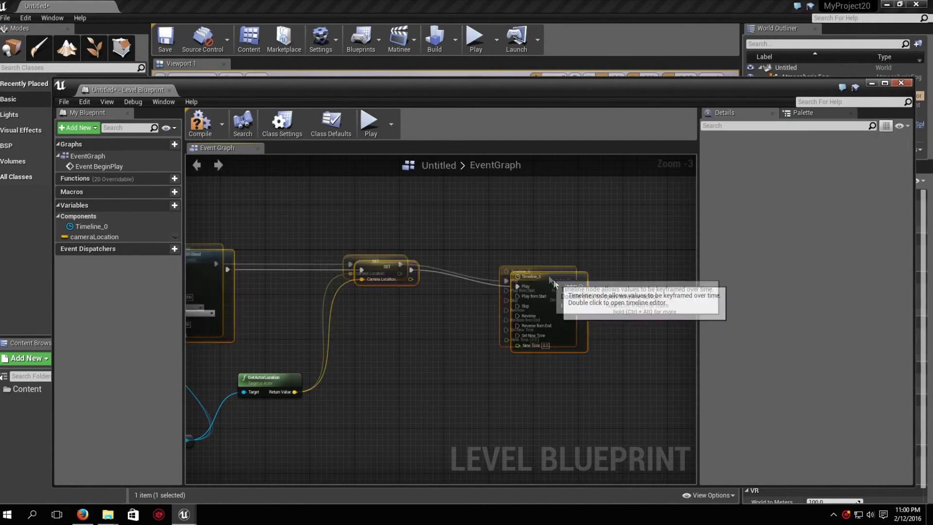
pyautogui.moveTo(600, 316); pyautogui.dragTo(515, 288, button='right')
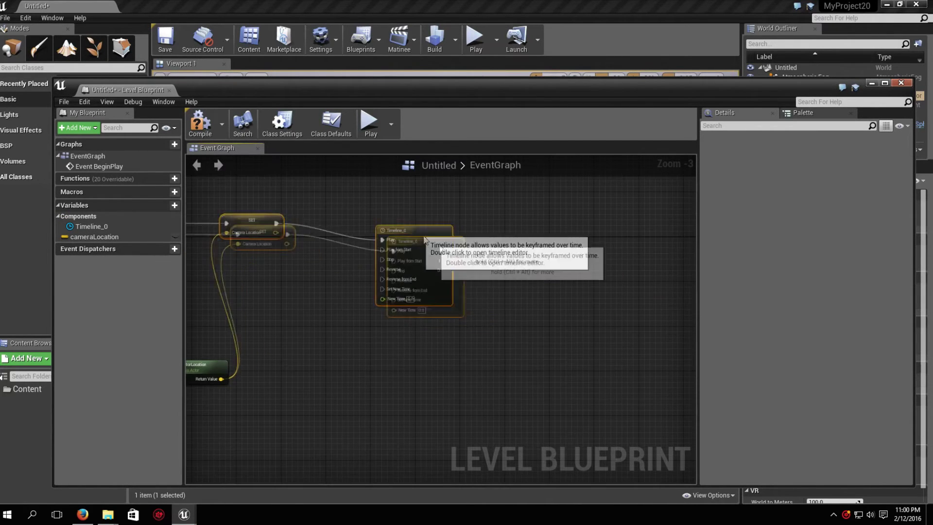
pyautogui.moveTo(449, 246)
pyautogui.mouseDown()
pyautogui.moveTo(499, 249)
pyautogui.moveTo(460, 241)
pyautogui.mouseUp()
pyautogui.click(594, 284)
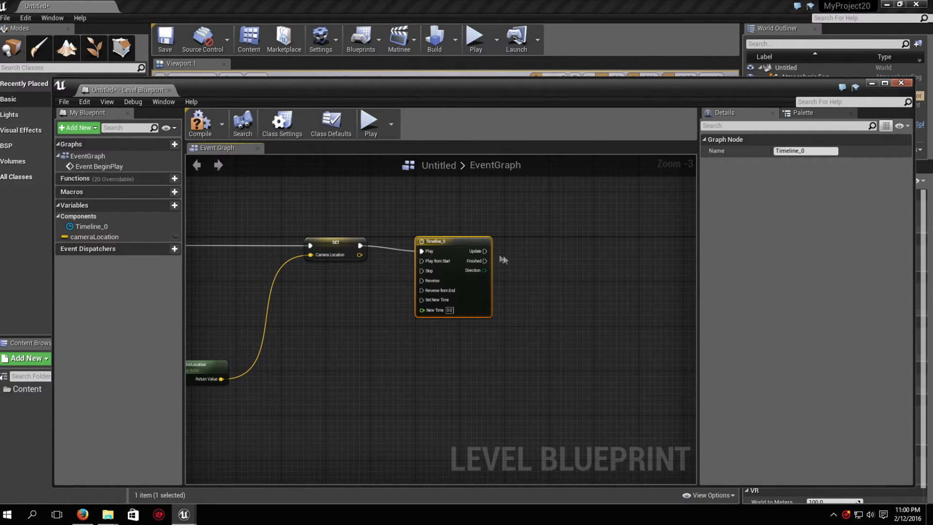
pyautogui.doubleClick(475, 290)
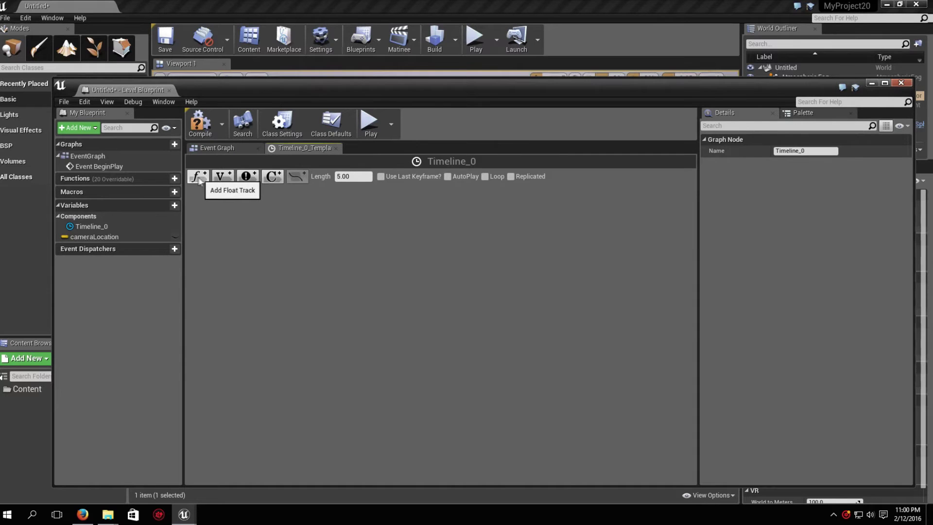
# Add a float track with a key at time 0.
pyautogui.click(199, 179)
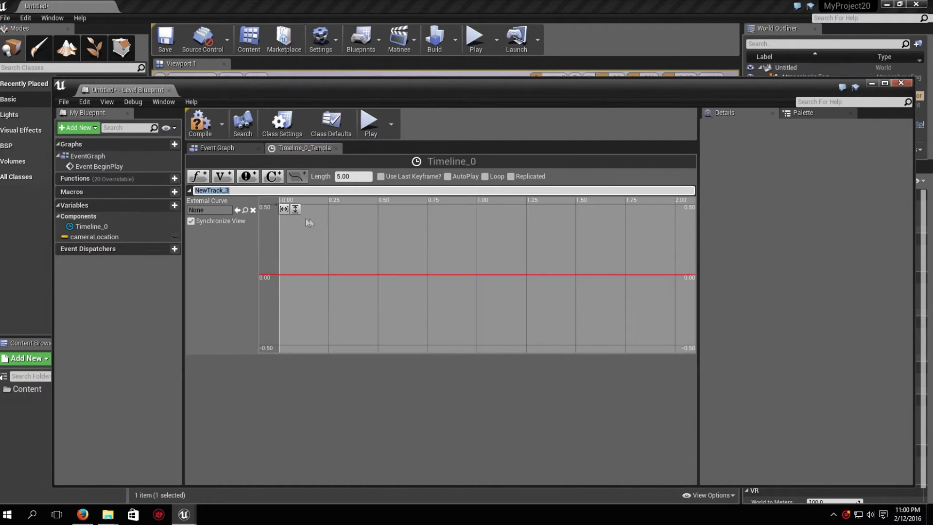
pyautogui.rightClick(294, 274)
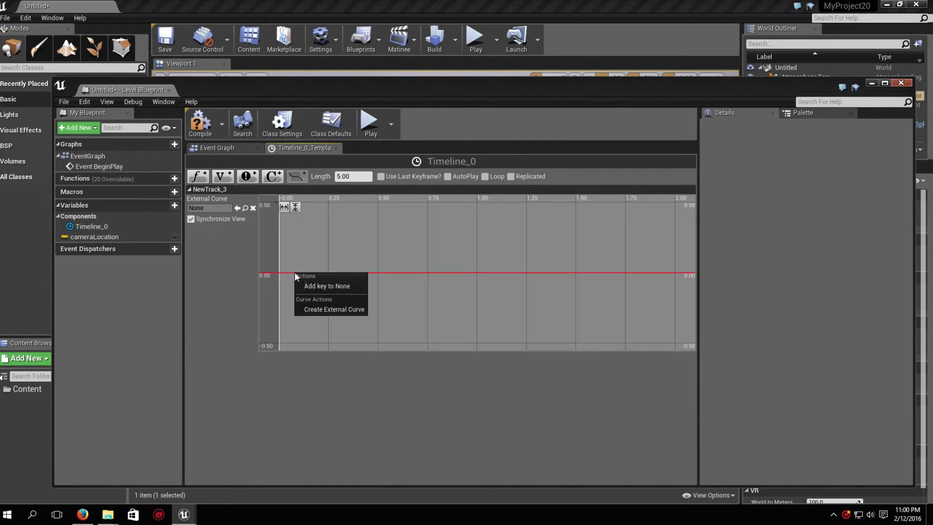
pyautogui.click(325, 287)
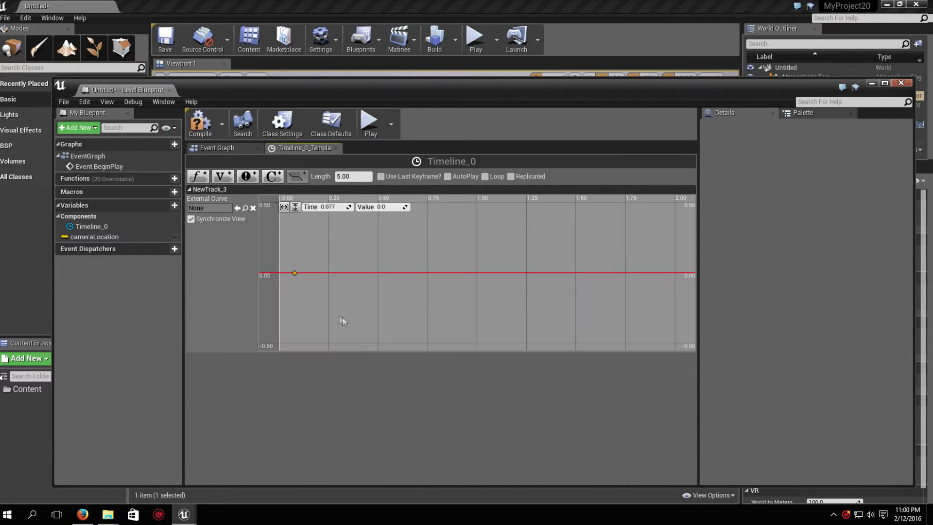
pyautogui.click(334, 207)
pyautogui.press('Tab')
# Add a second key at 5 seconds with value 200 and fit the curve into view.
pyautogui.rightClick(483, 271)
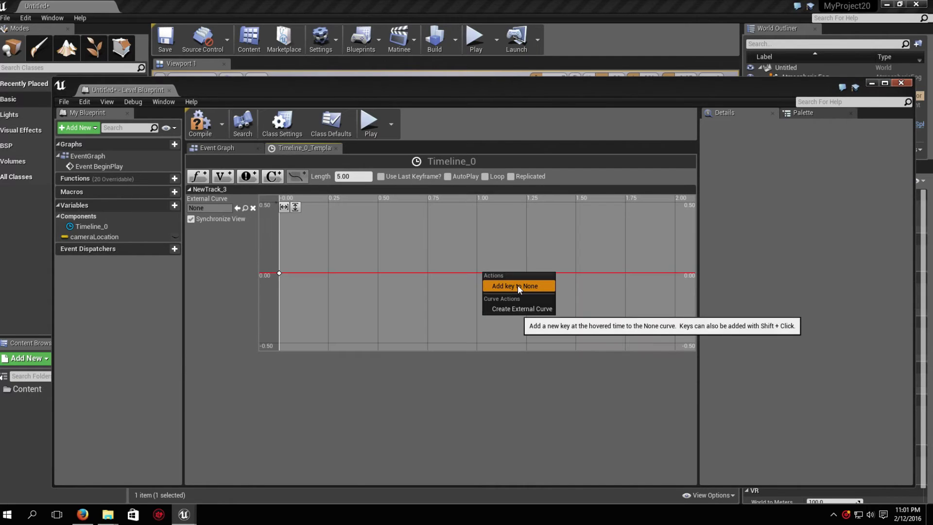
pyautogui.click(518, 284)
pyautogui.click(334, 206)
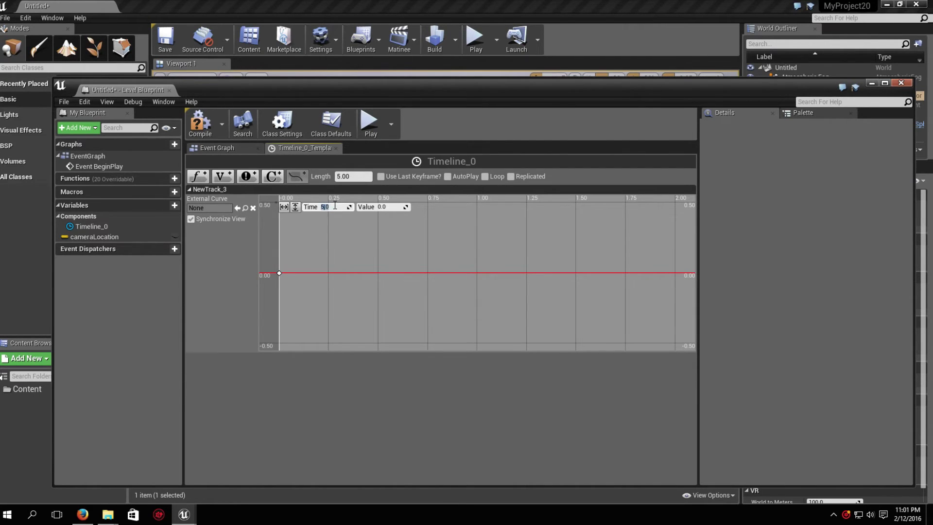
pyautogui.click(386, 207)
pyautogui.write('0')
pyautogui.press('Return')
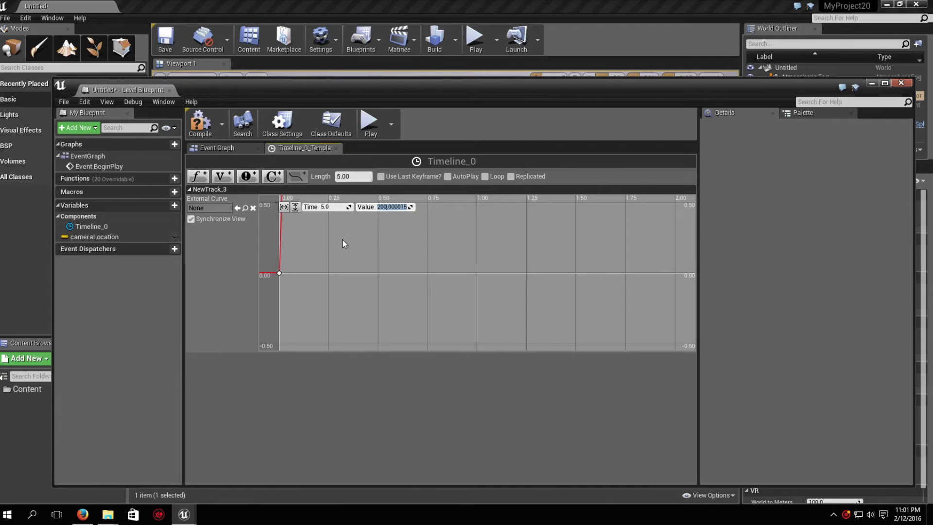
pyautogui.click(343, 243)
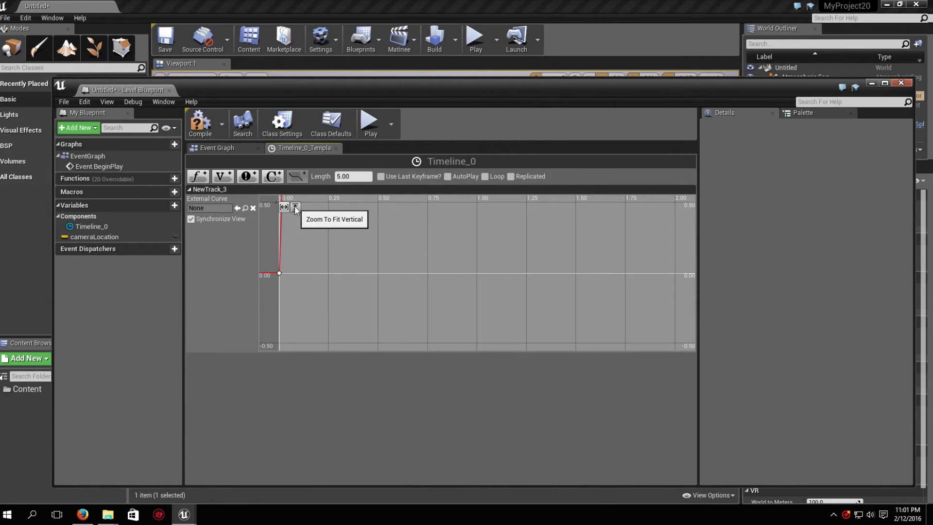
pyautogui.click(284, 207)
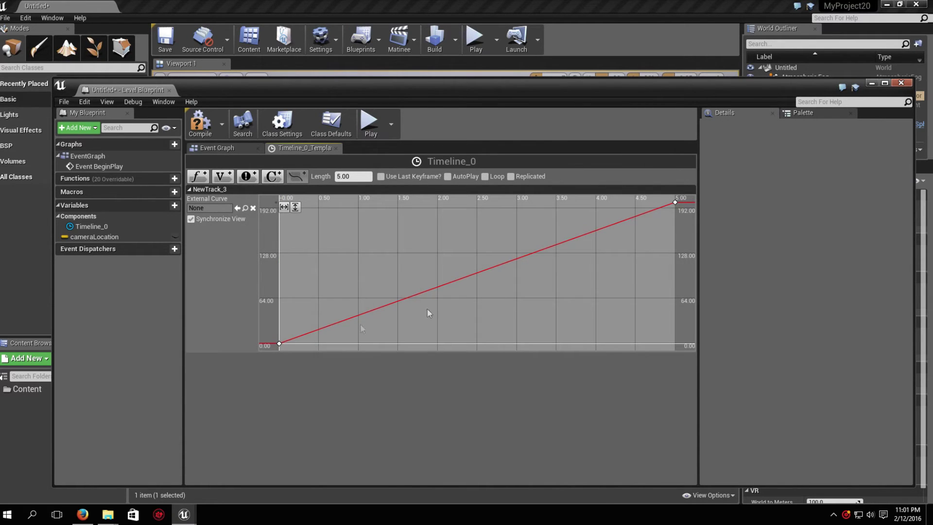
# Return to the Event Graph and rearrange the GetActorLocation, SET and timeline nodes.
pyautogui.click(235, 150)
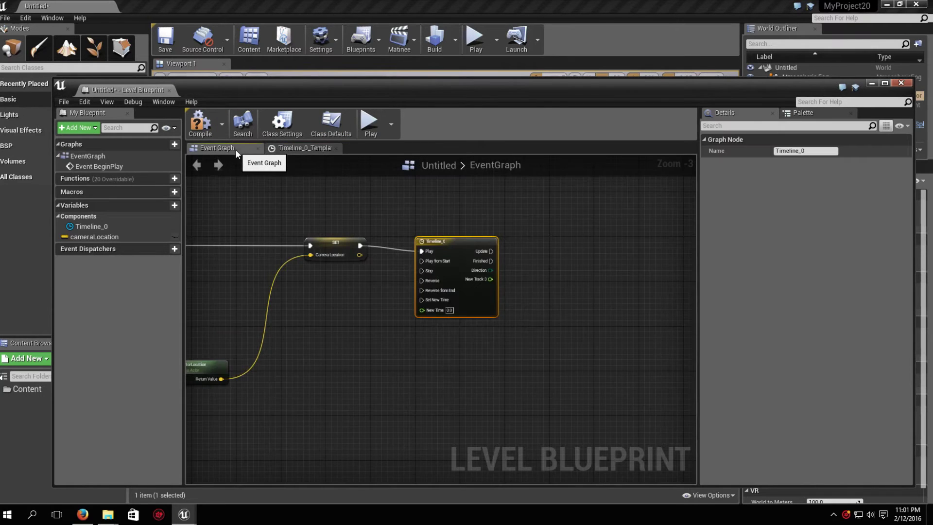
pyautogui.click(494, 348)
pyautogui.moveTo(494, 348); pyautogui.dragTo(453, 345, button='right')
pyautogui.scroll(2, 455, 315)
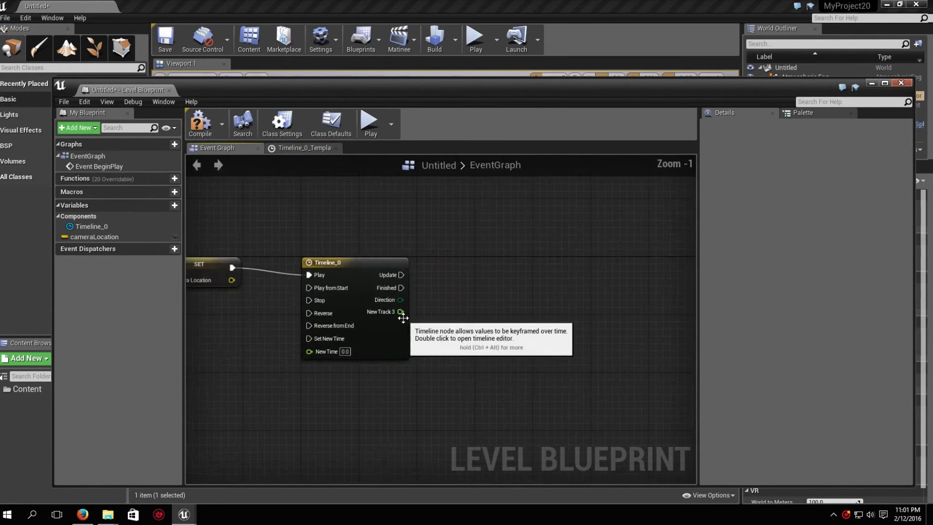
pyautogui.scroll(1, 409, 309)
pyautogui.scroll(-3, 410, 314)
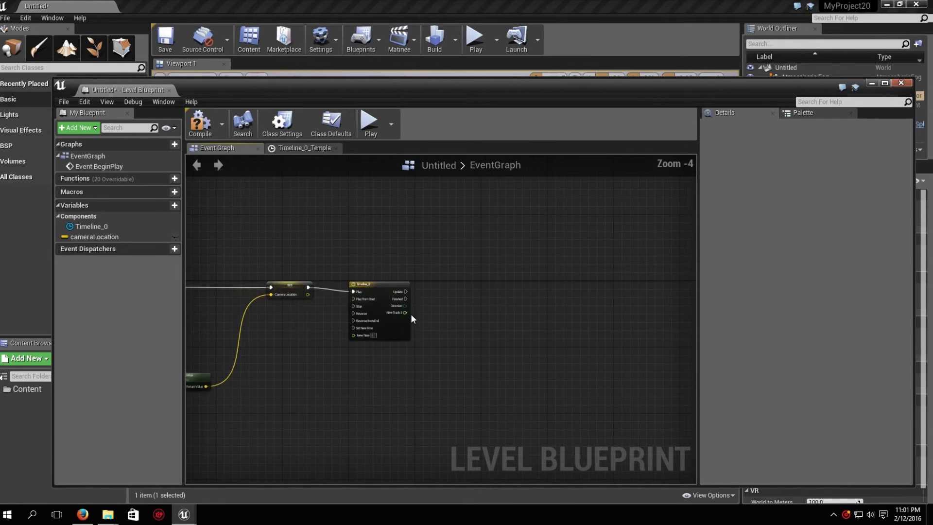
pyautogui.scroll(-2, 392, 314)
pyautogui.click(303, 283)
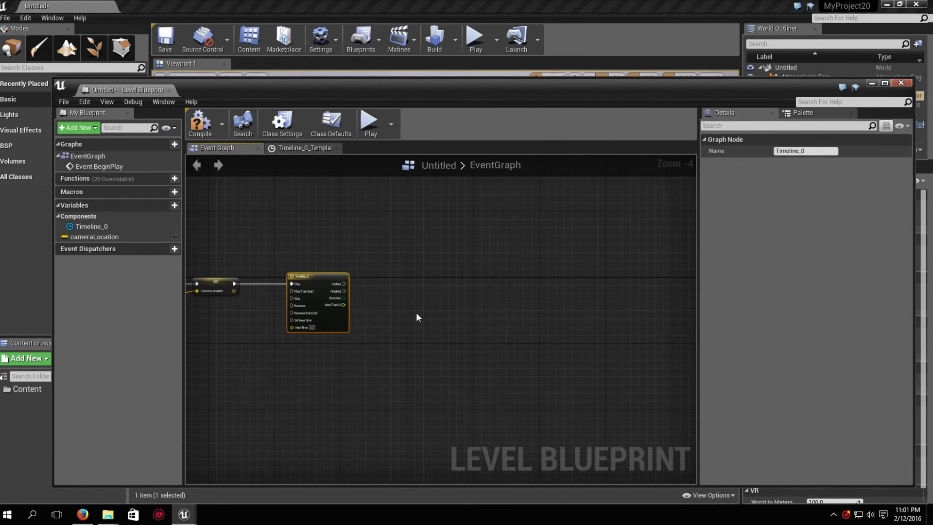
pyautogui.moveTo(379, 330); pyautogui.dragTo(514, 248, button='right')
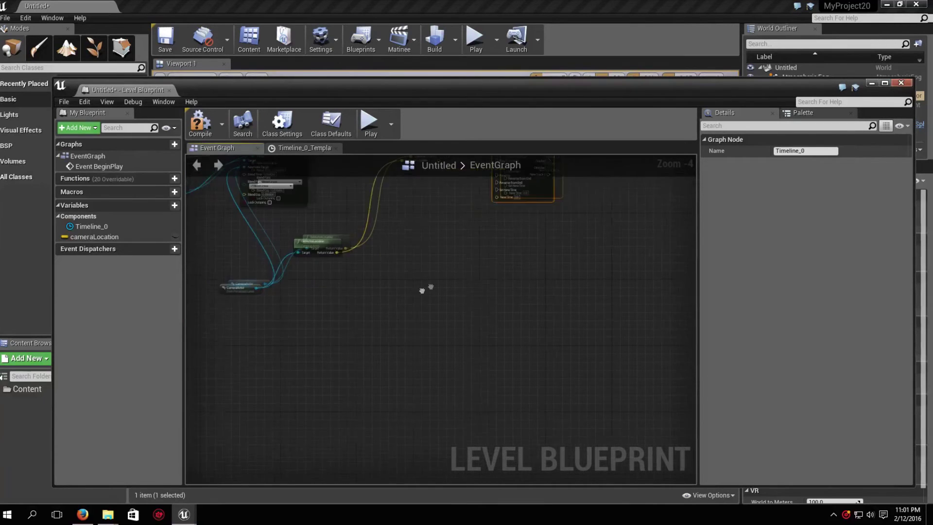
pyautogui.moveTo(303, 248)
pyautogui.mouseDown()
pyautogui.moveTo(411, 328)
pyautogui.moveTo(262, 326)
pyautogui.mouseUp()
pyautogui.moveTo(334, 311); pyautogui.dragTo(244, 363, button='right')
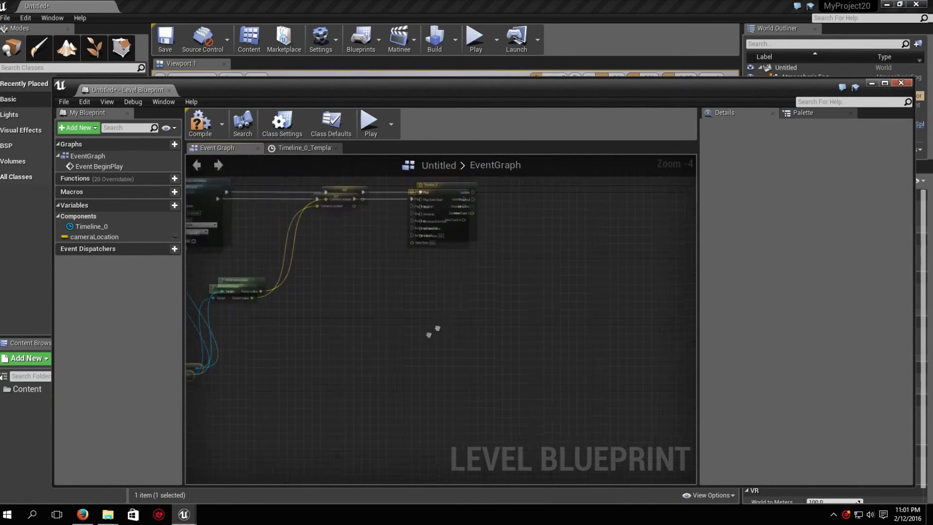
pyautogui.moveTo(245, 303); pyautogui.dragTo(282, 304)
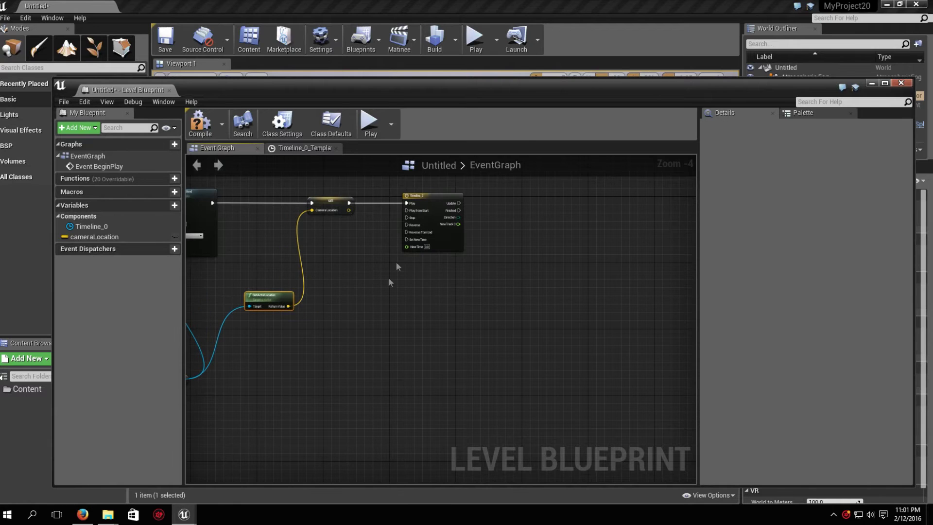
pyautogui.moveTo(389, 282); pyautogui.dragTo(332, 324, button='right')
pyautogui.moveTo(390, 361)
pyautogui.mouseDown(button='right')
pyautogui.moveTo(391, 327)
pyautogui.moveTo(365, 309)
pyautogui.mouseUp(button='right')
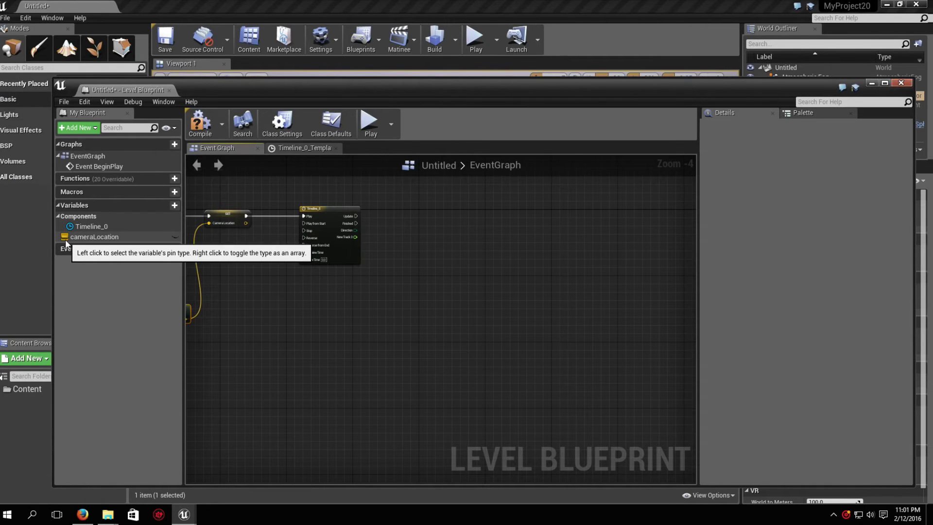
# Place a cameraLocation getter node to the right of Timeline_0.
pyautogui.moveTo(65, 239)
pyautogui.mouseDown()
pyautogui.moveTo(411, 282)
pyautogui.moveTo(418, 294)
pyautogui.mouseUp()
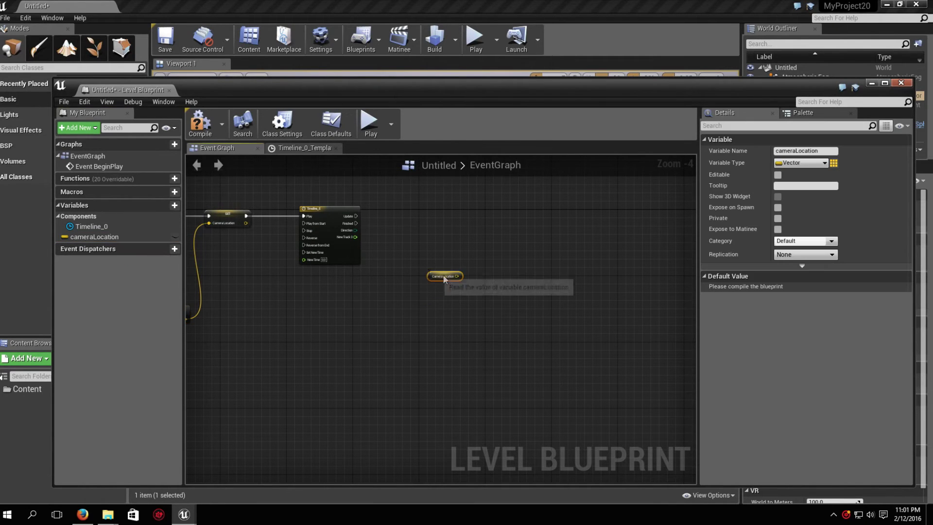
pyautogui.scroll(1, 418, 294)
pyautogui.scroll(1, 459, 272)
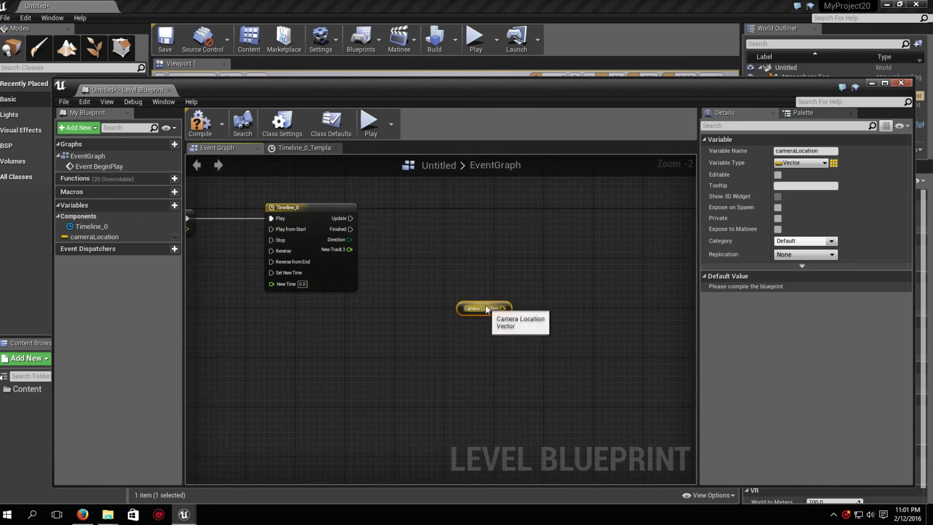
# Add a float + float node, found via 'float+', with New Track 3 wired into it.
pyautogui.moveTo(486, 304); pyautogui.dragTo(340, 374)
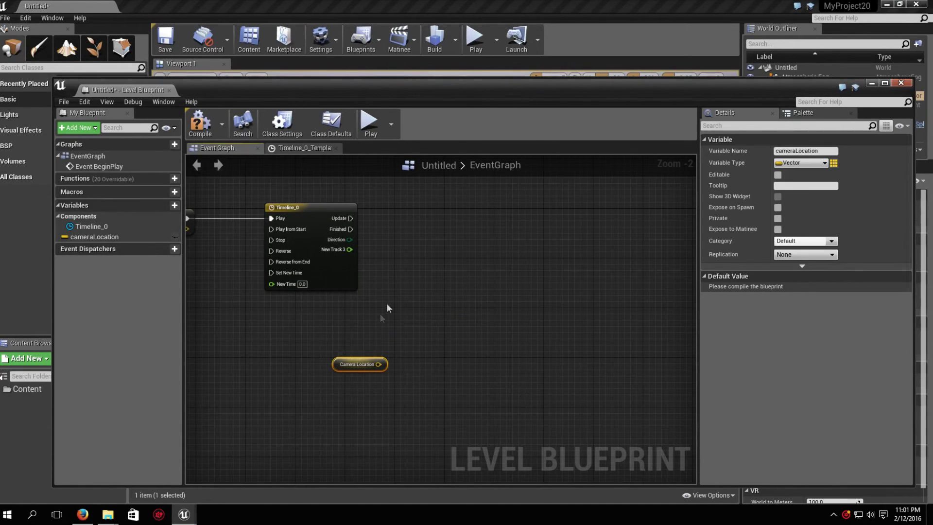
pyautogui.click(388, 300)
pyautogui.moveTo(349, 249); pyautogui.dragTo(439, 273)
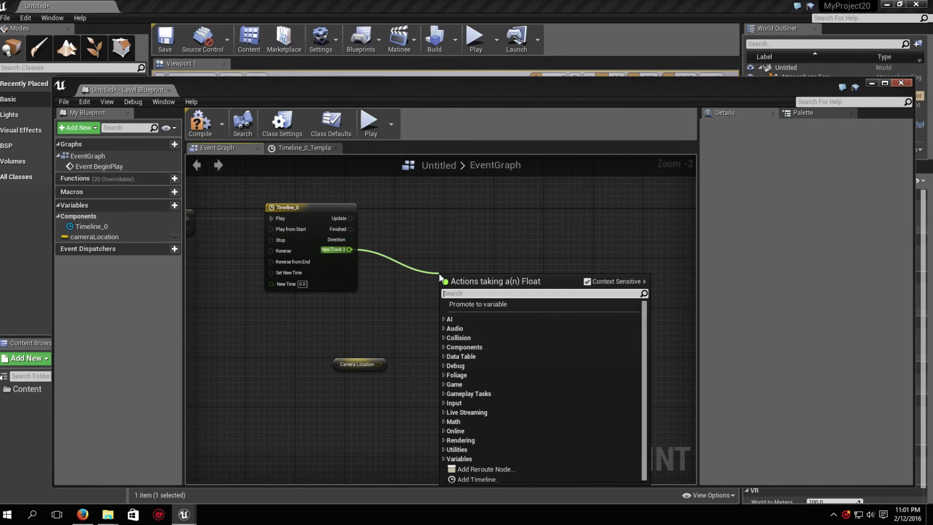
pyautogui.write('makeV')
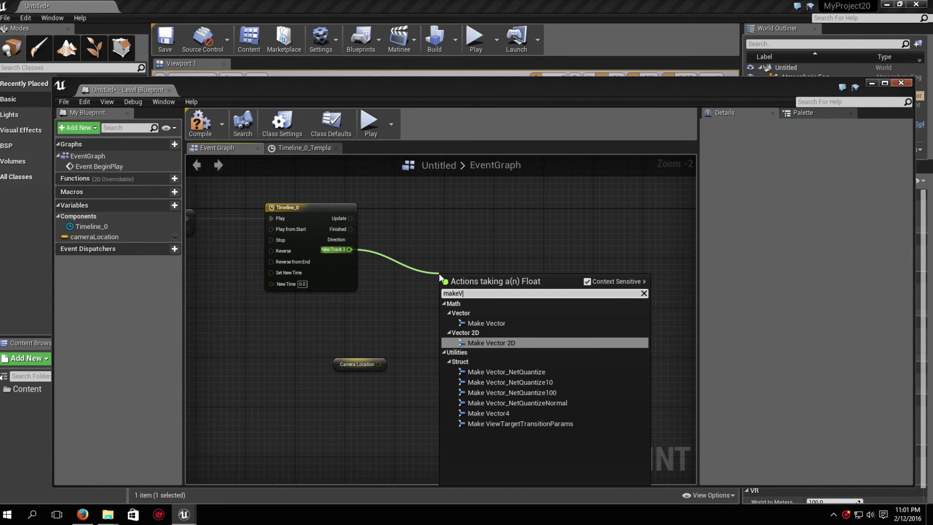
pyautogui.press('BackSpace')
pyautogui.press('BackSpace')
pyautogui.press('BackSpace')
pyautogui.press('BackSpace')
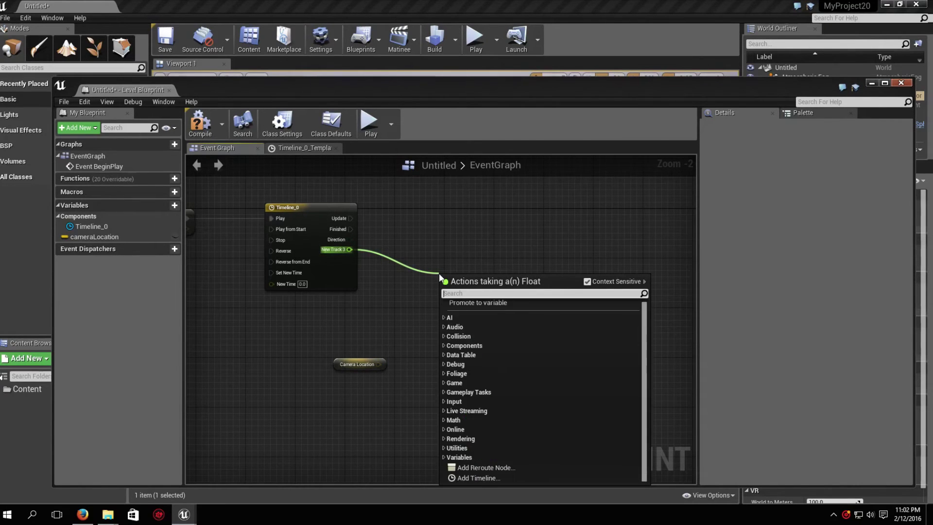
pyautogui.write('float')
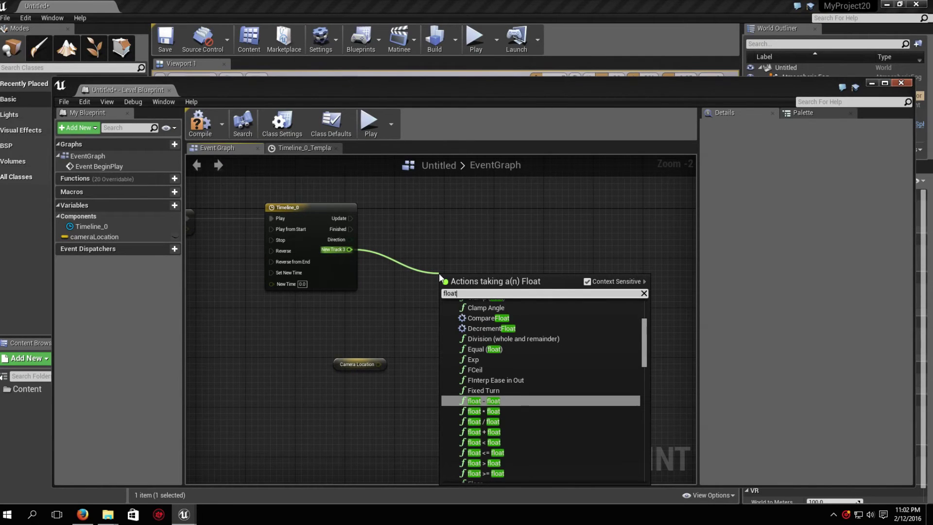
pyautogui.write('+')
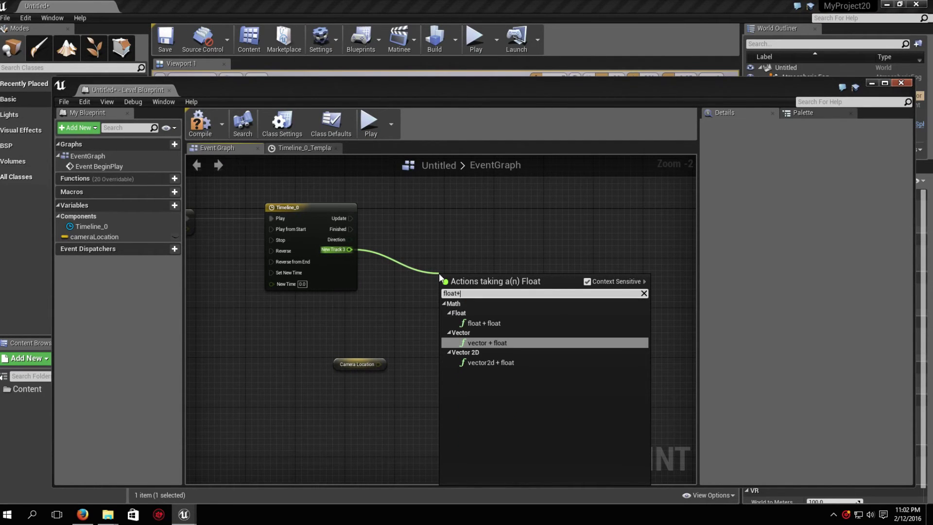
pyautogui.press('Up')
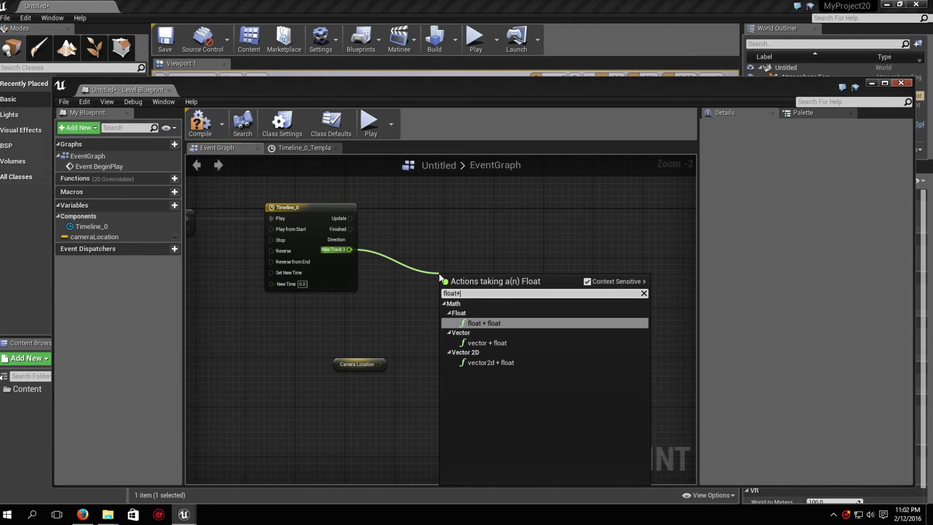
pyautogui.press('Return')
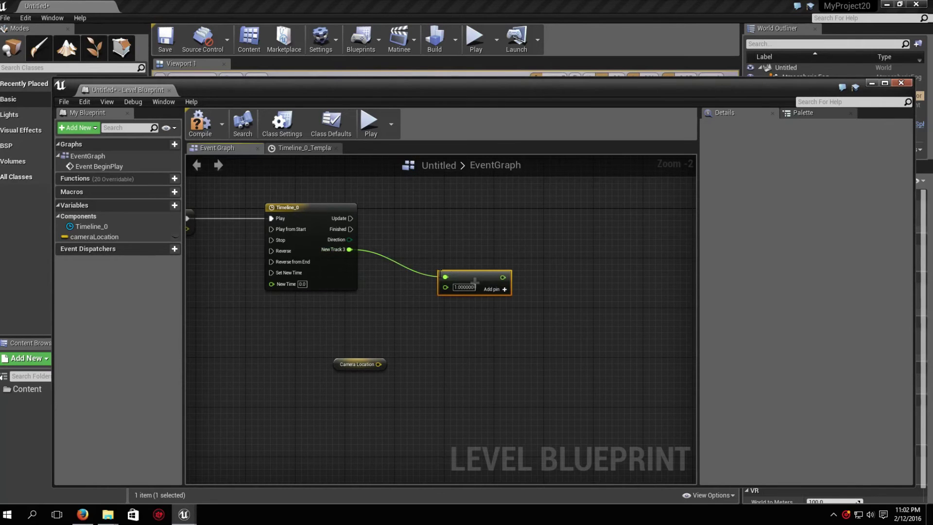
# Add a Break Vector node from Camera Location and wire its Z into the float + float node.
pyautogui.moveTo(461, 278); pyautogui.dragTo(486, 273)
pyautogui.moveTo(379, 364)
pyautogui.mouseDown()
pyautogui.moveTo(334, 368)
pyautogui.moveTo(422, 314)
pyautogui.mouseUp()
pyautogui.write('break vector')
pyautogui.press('Return')
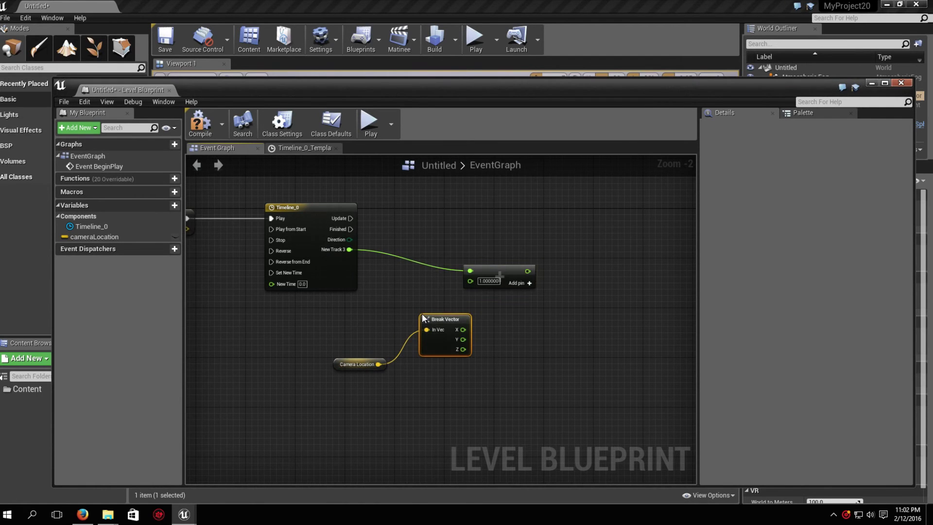
pyautogui.moveTo(364, 360); pyautogui.dragTo(317, 373)
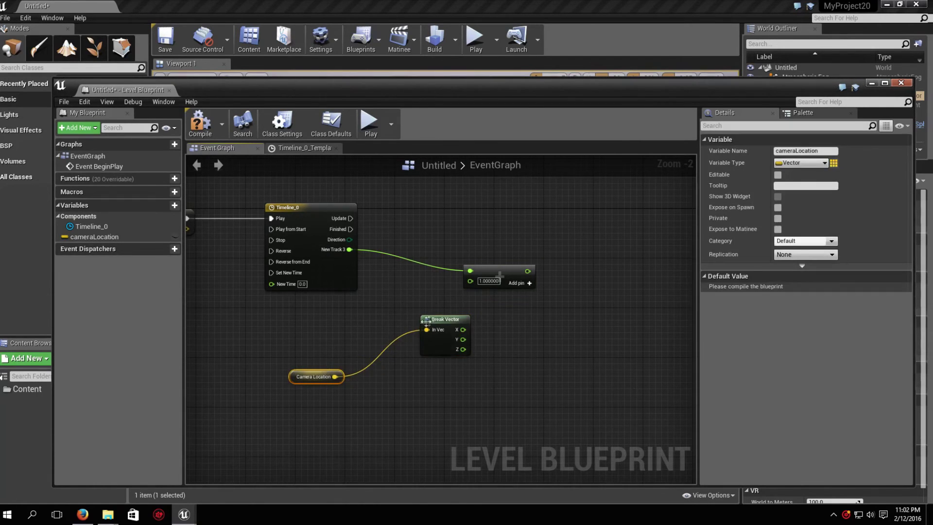
pyautogui.moveTo(438, 321)
pyautogui.mouseDown()
pyautogui.moveTo(414, 333)
pyautogui.moveTo(387, 322)
pyautogui.mouseUp()
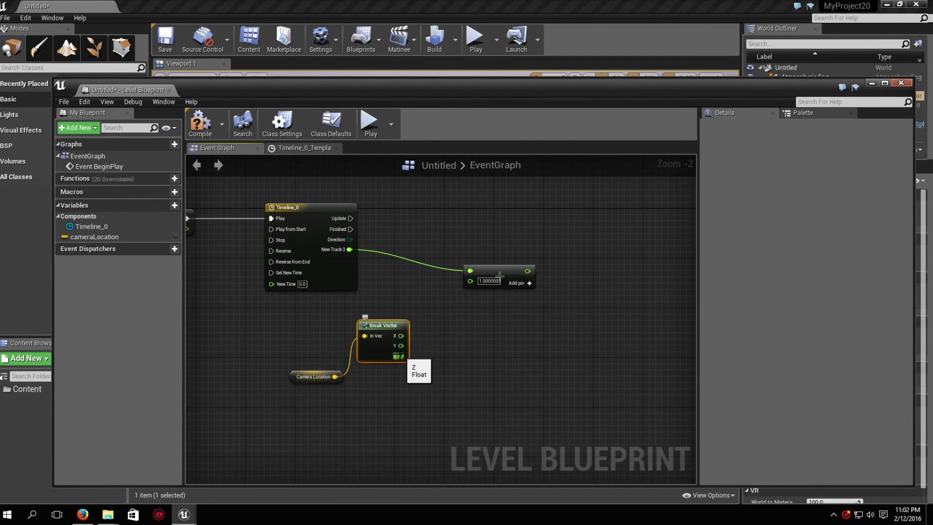
pyautogui.moveTo(401, 356); pyautogui.dragTo(471, 282)
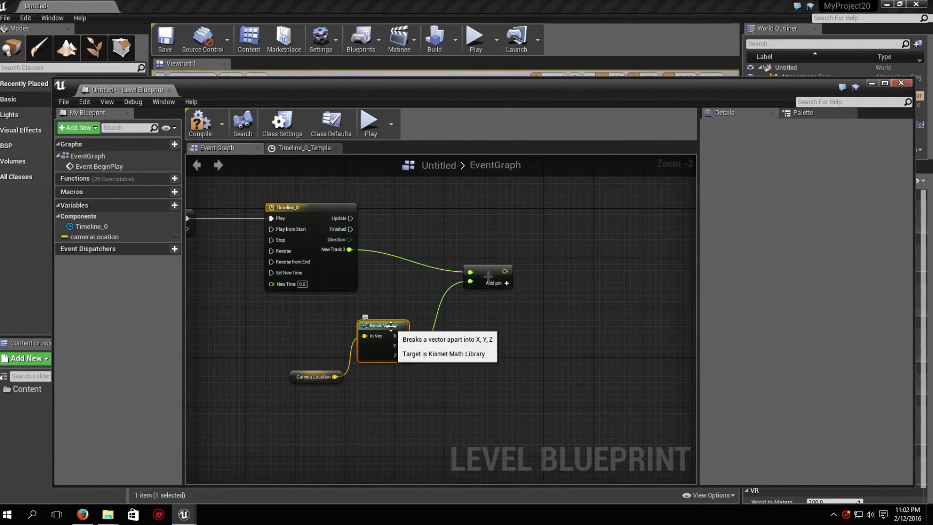
pyautogui.moveTo(392, 326); pyautogui.dragTo(410, 320)
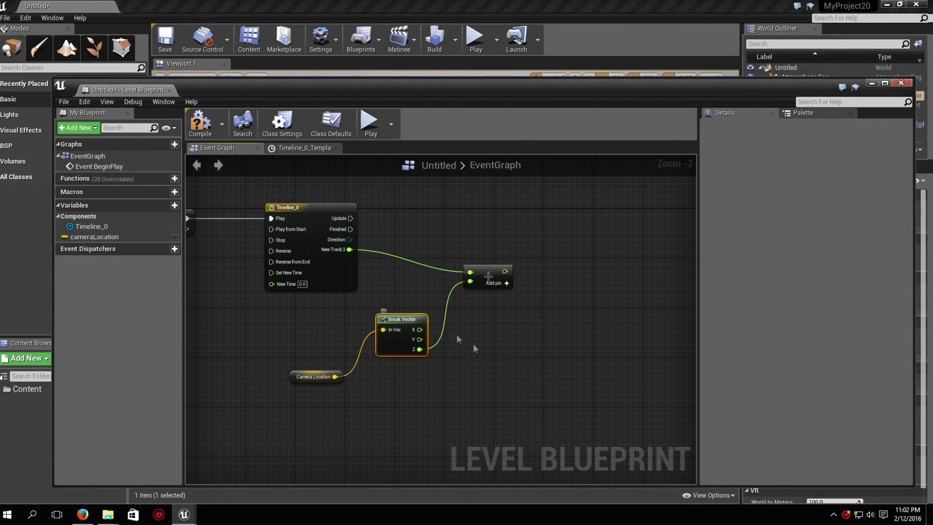
# Add a Make Vector node with the float sum wired into Z instead of X.
pyautogui.moveTo(530, 290); pyautogui.dragTo(443, 318, button='right')
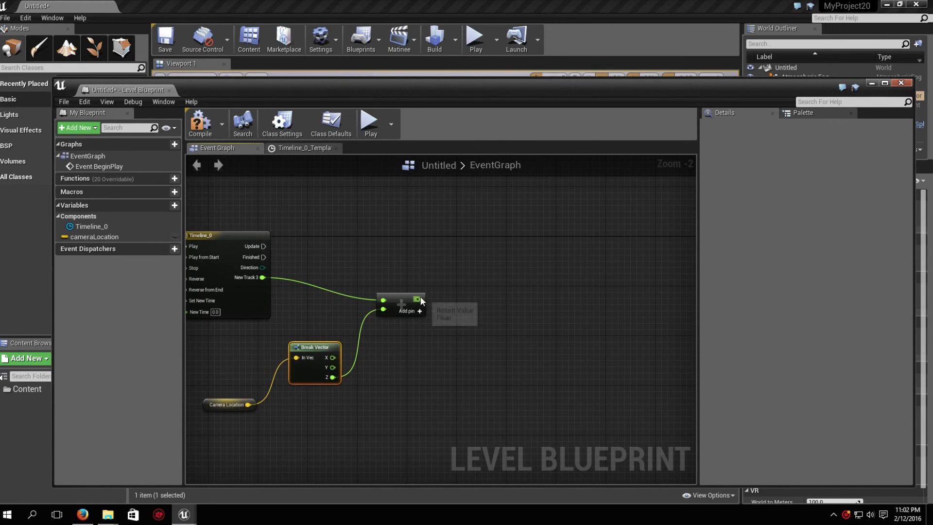
pyautogui.moveTo(418, 302); pyautogui.dragTo(506, 285)
pyautogui.write('m')
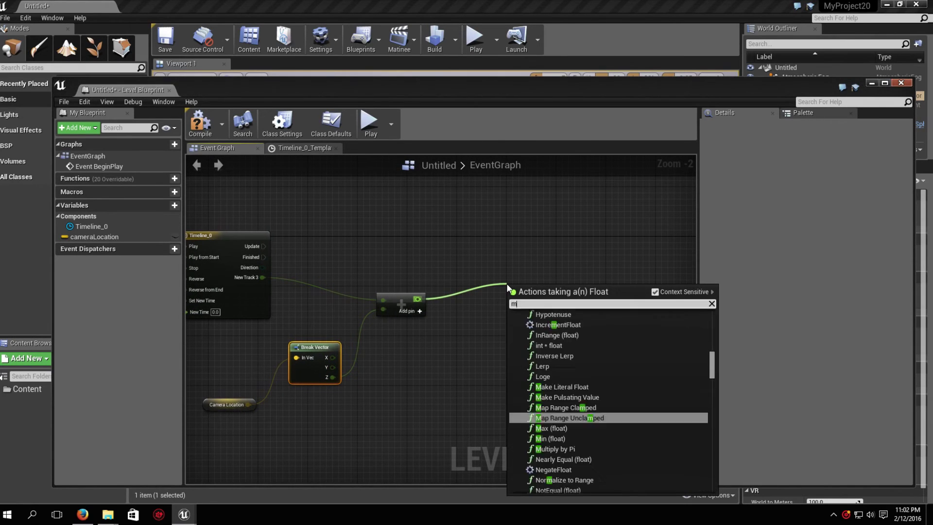
pyautogui.write('akeVe')
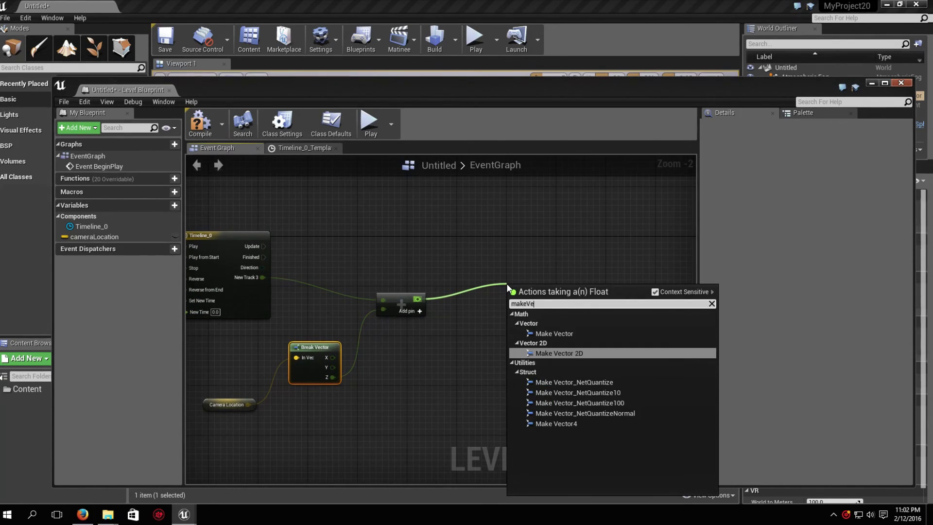
pyautogui.press('Up')
pyautogui.press('Return')
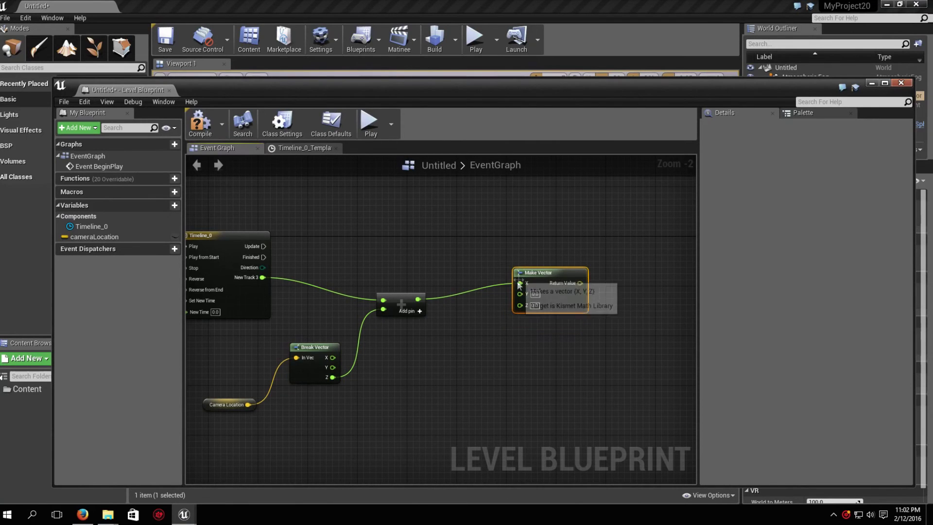
pyautogui.rightClick(520, 283)
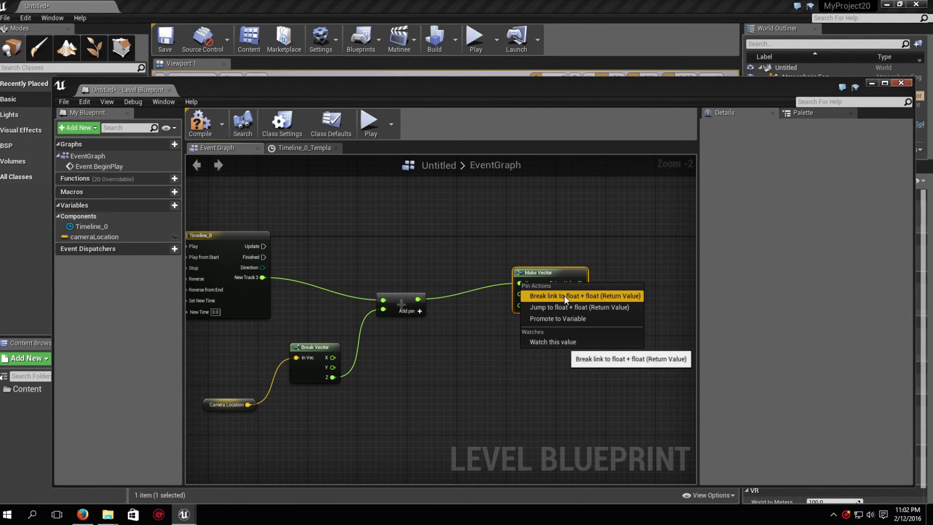
pyautogui.click(564, 296)
pyautogui.moveTo(418, 299); pyautogui.dragTo(520, 307)
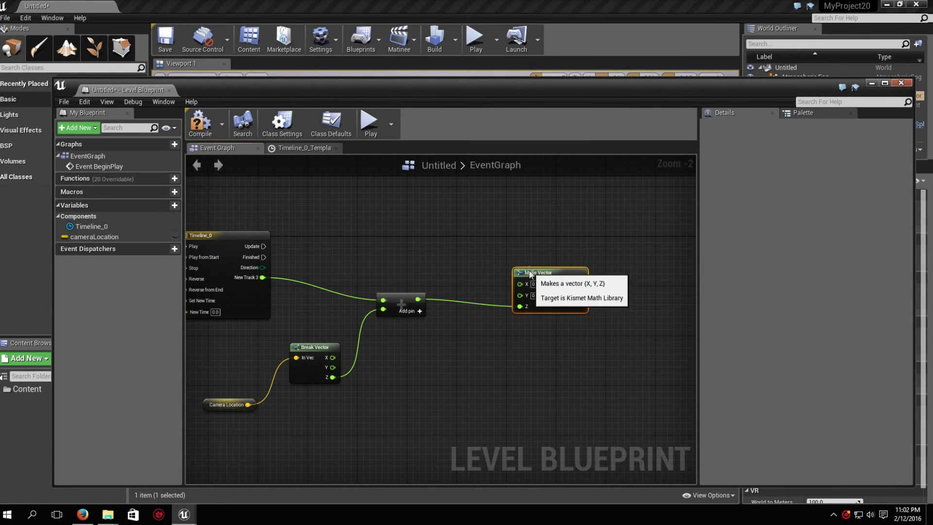
# Wire Break Vector's X and Y into Make Vector's X and Y.
pyautogui.moveTo(530, 274); pyautogui.dragTo(524, 312)
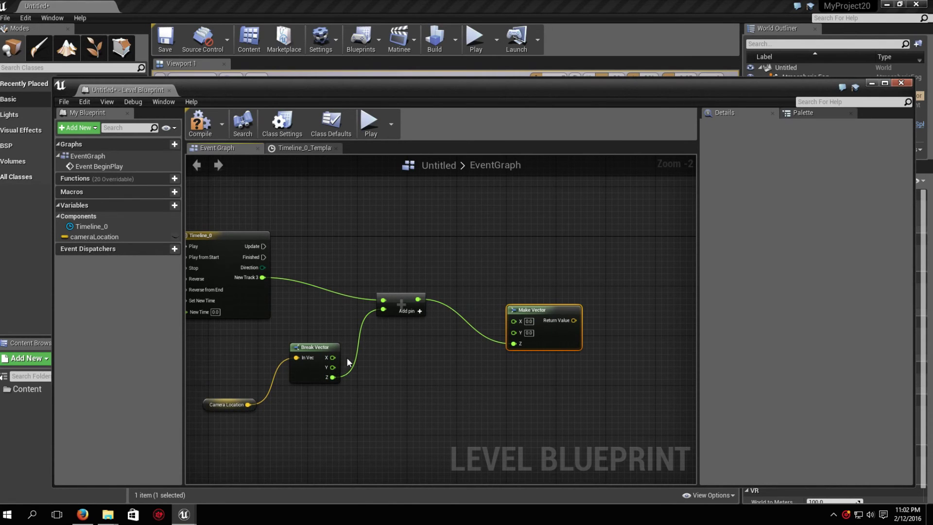
pyautogui.moveTo(333, 358); pyautogui.dragTo(514, 321)
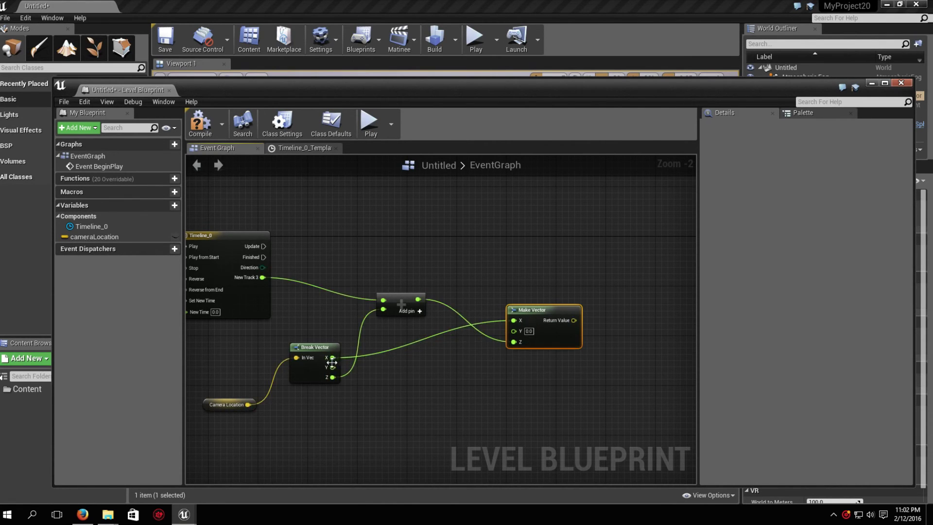
pyautogui.moveTo(333, 367)
pyautogui.mouseDown()
pyautogui.moveTo(514, 331)
pyautogui.moveTo(497, 319)
pyautogui.mouseUp()
pyautogui.moveTo(497, 319); pyautogui.dragTo(388, 333, button='right')
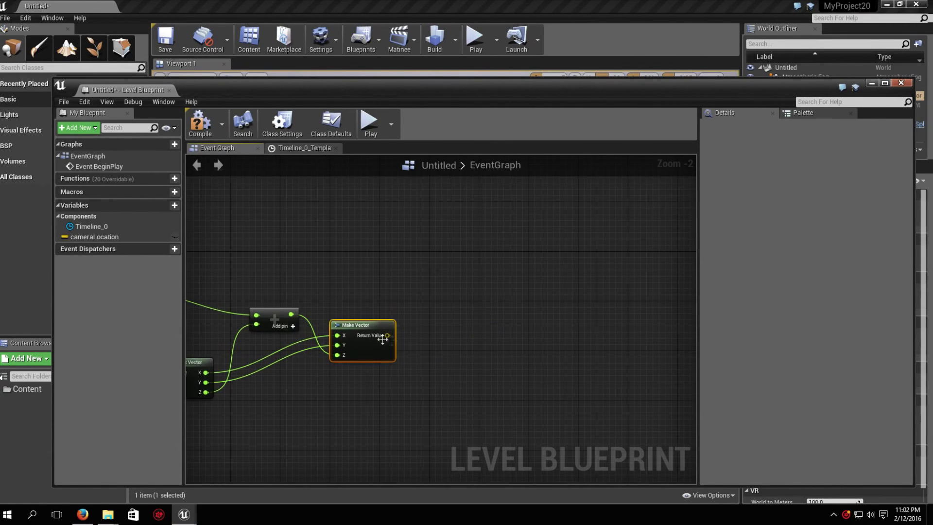
# Move the CameraActor reference lower and to the right.
pyautogui.moveTo(406, 338); pyautogui.dragTo(537, 291, button='right')
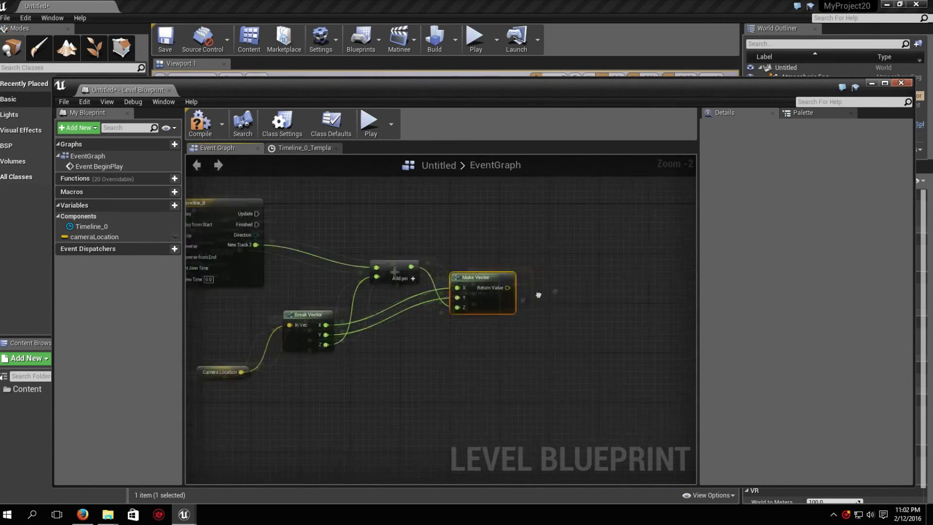
pyautogui.scroll(-2, 447, 378)
pyautogui.scroll(-2, 447, 377)
pyautogui.moveTo(365, 394); pyautogui.dragTo(403, 387, button='right')
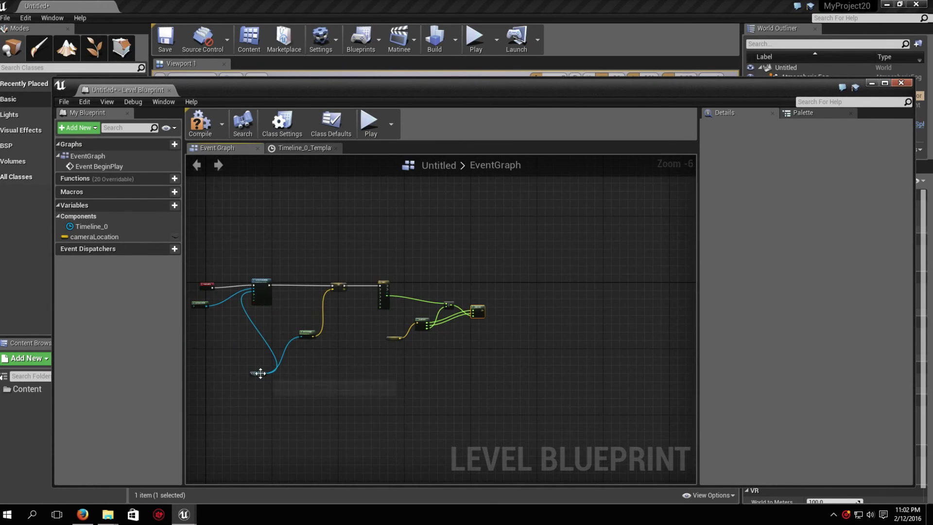
pyautogui.moveTo(260, 373); pyautogui.dragTo(323, 428)
pyautogui.scroll(2, 390, 426)
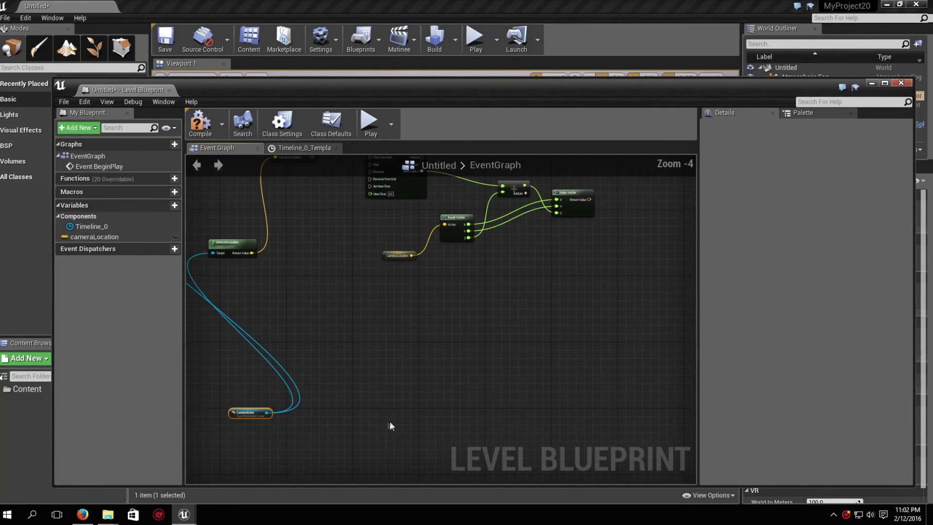
# Add SetActorLocation for the CameraActor and wire Make Vector's result into New Location.
pyautogui.moveTo(267, 413); pyautogui.dragTo(657, 237)
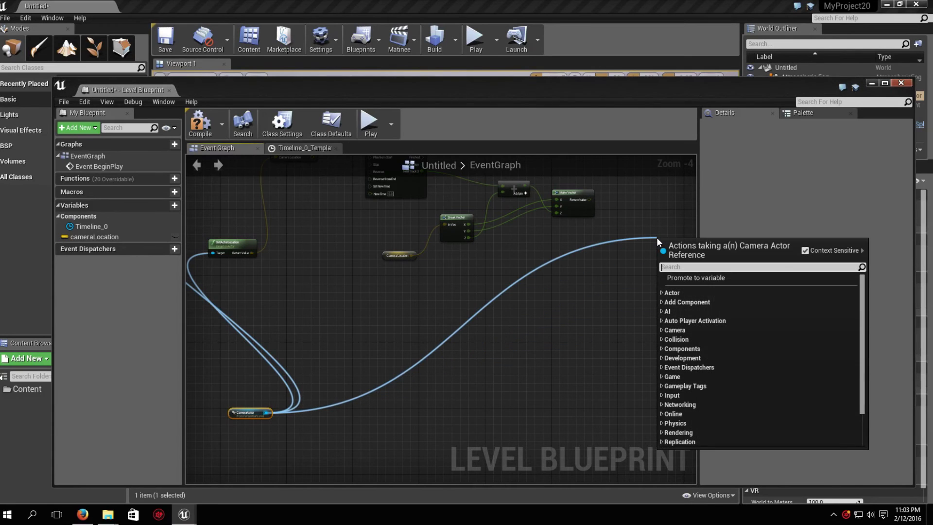
pyautogui.write('set')
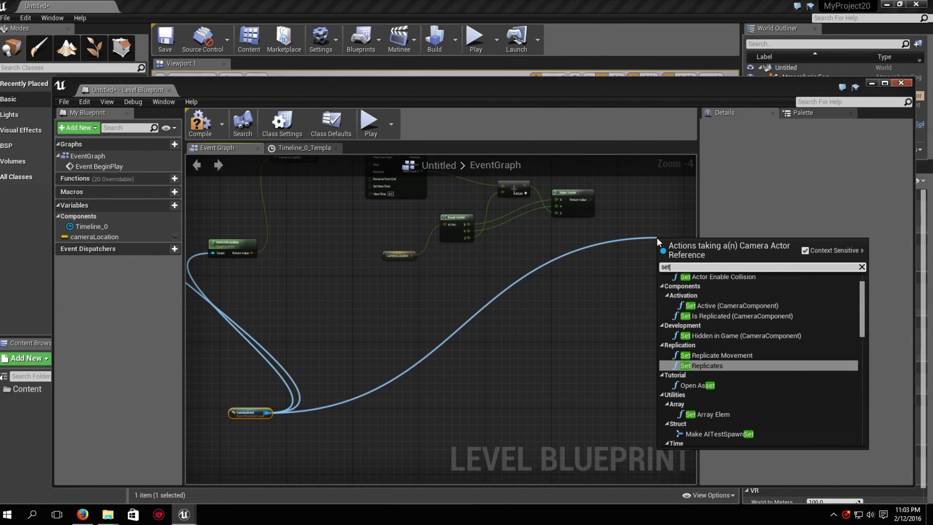
pyautogui.write('l')
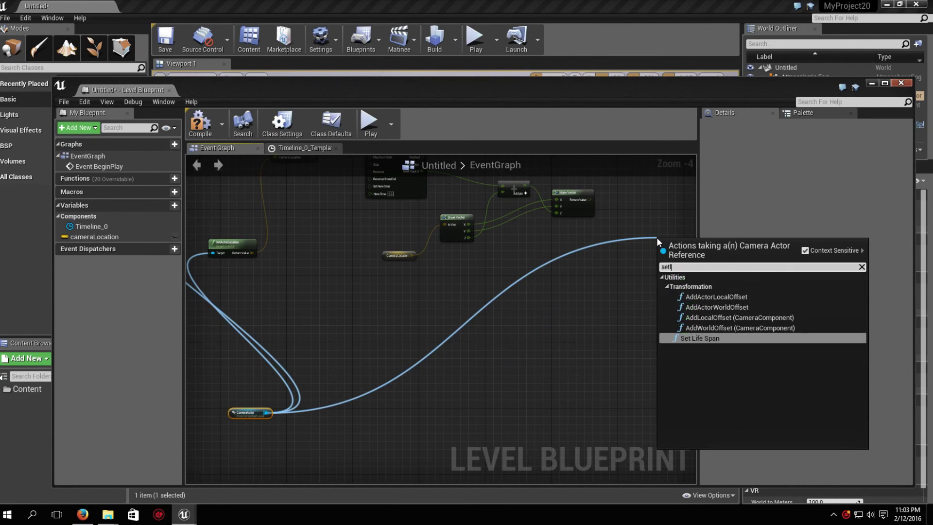
pyautogui.write('o')
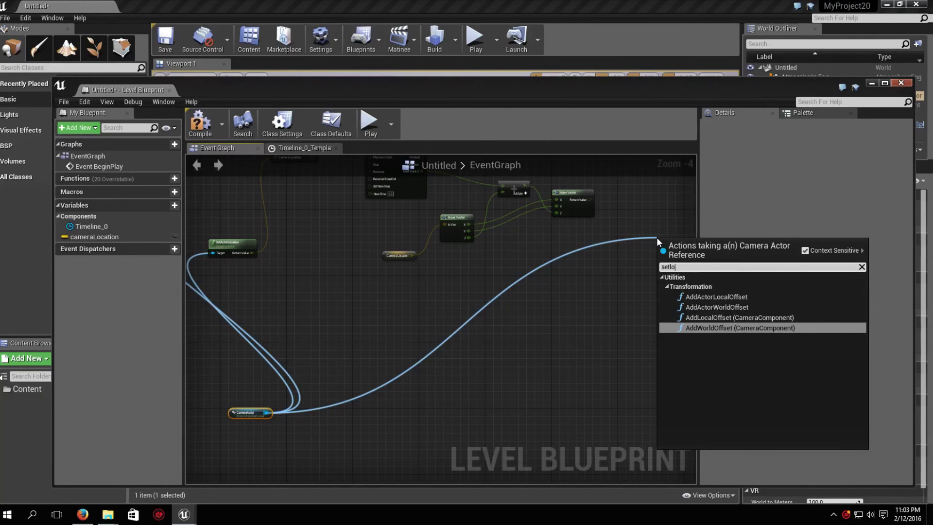
pyautogui.press('BackSpace')
pyautogui.press('BackSpace')
pyautogui.write('Ac')
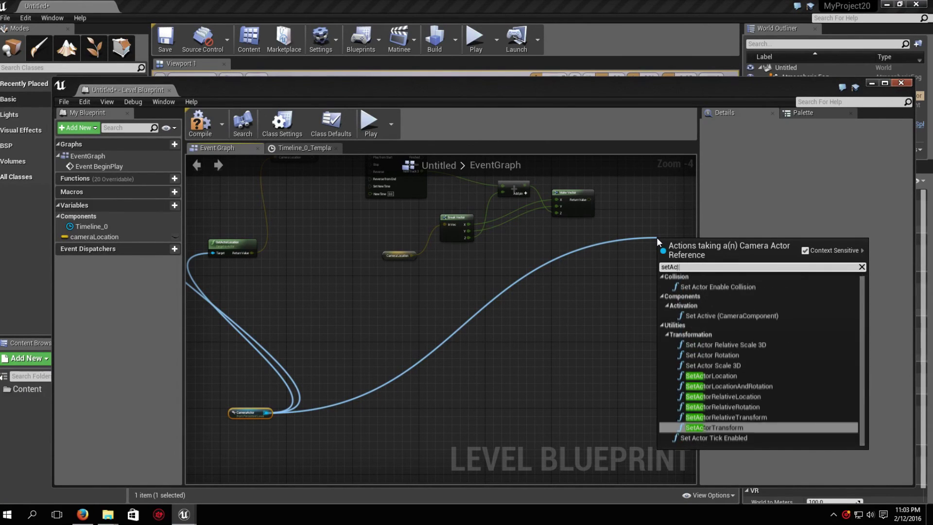
pyautogui.write('torLo')
pyautogui.press('Return')
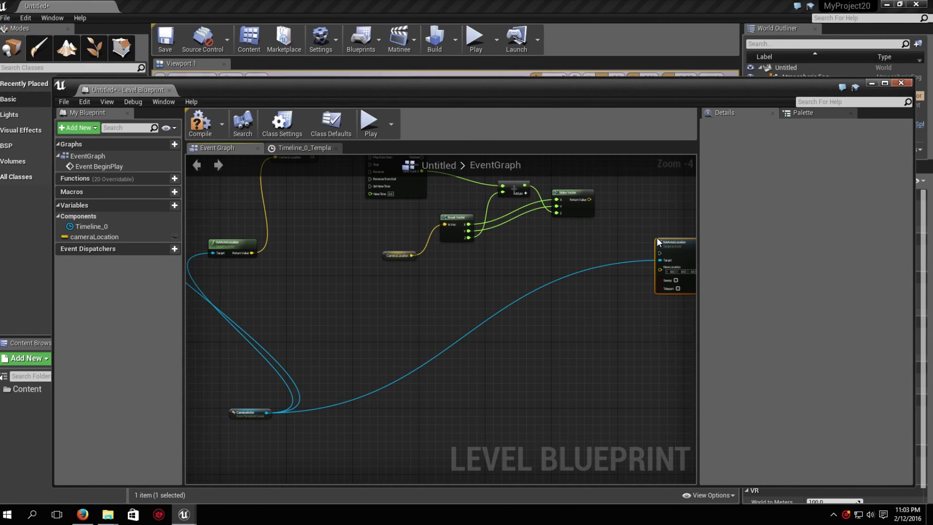
pyautogui.moveTo(657, 237); pyautogui.dragTo(538, 298)
pyautogui.moveTo(539, 298); pyautogui.dragTo(495, 337, button='right')
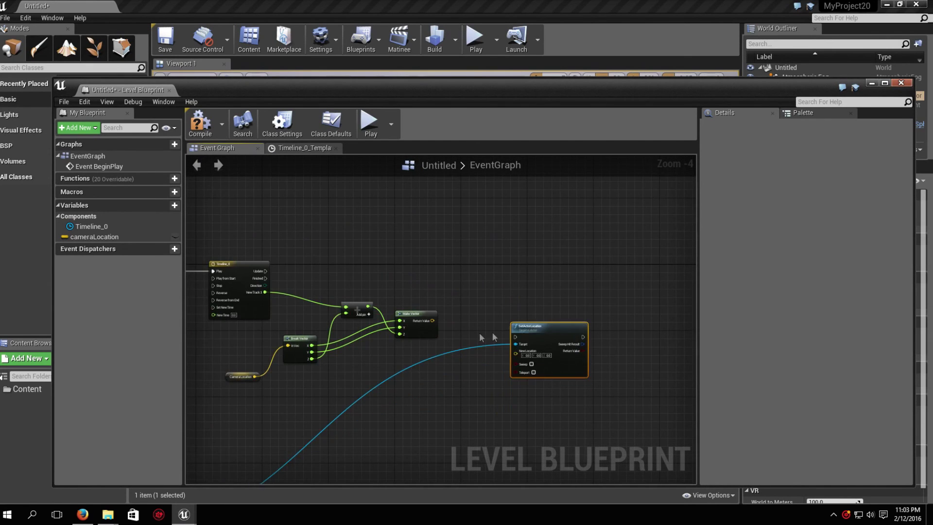
pyautogui.scroll(2, 471, 330)
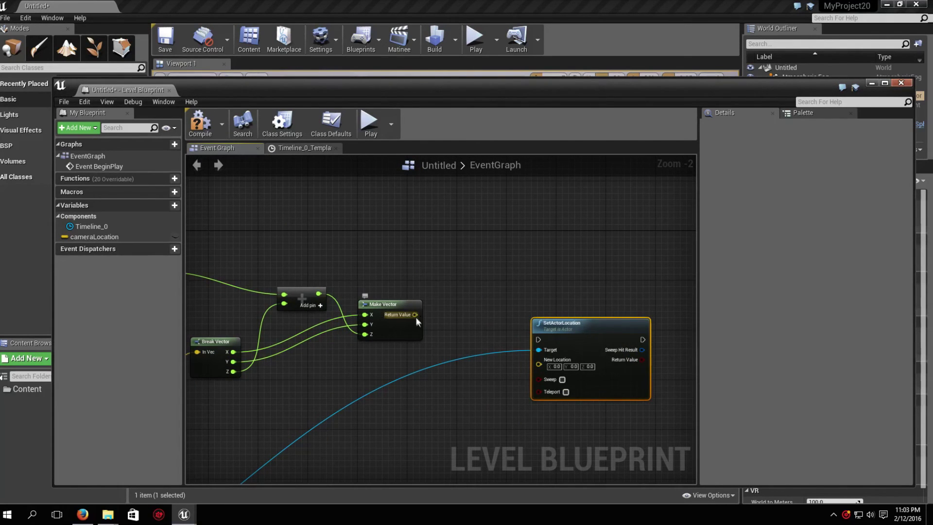
pyautogui.moveTo(415, 315); pyautogui.dragTo(540, 366)
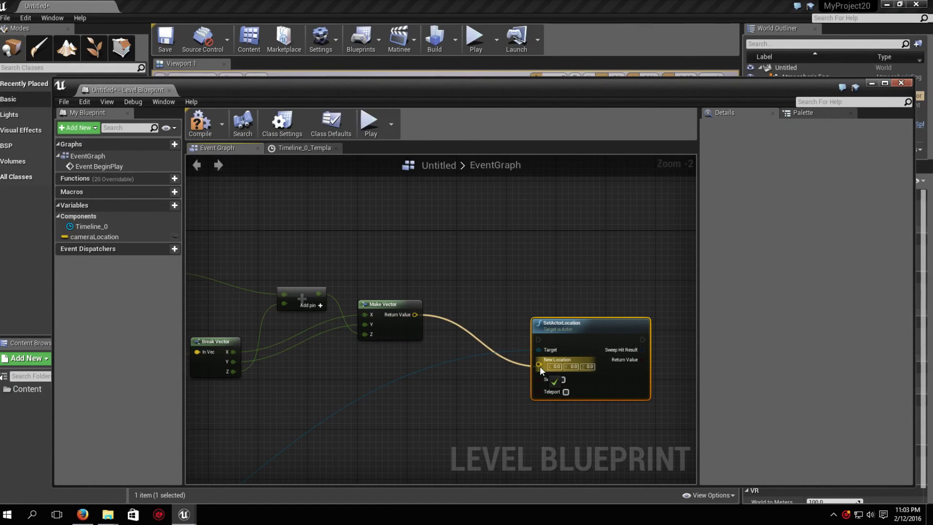
# Finish the New Location link and wire Timeline_0's Update into SetActorLocation.
pyautogui.click(411, 302)
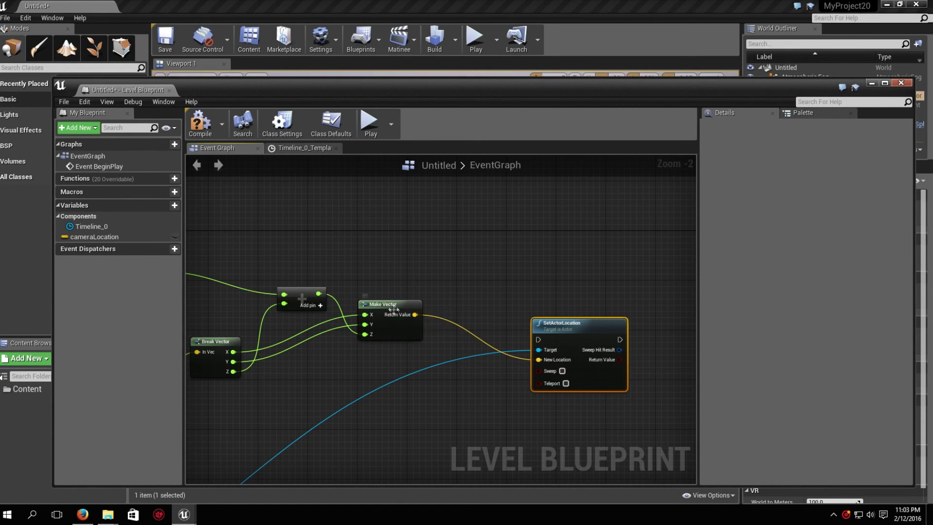
pyautogui.scroll(-2, 503, 364)
pyautogui.moveTo(538, 349)
pyautogui.mouseDown()
pyautogui.moveTo(511, 323)
pyautogui.moveTo(506, 277)
pyautogui.moveTo(488, 283)
pyautogui.mouseUp()
pyautogui.moveTo(268, 284); pyautogui.dragTo(464, 283)
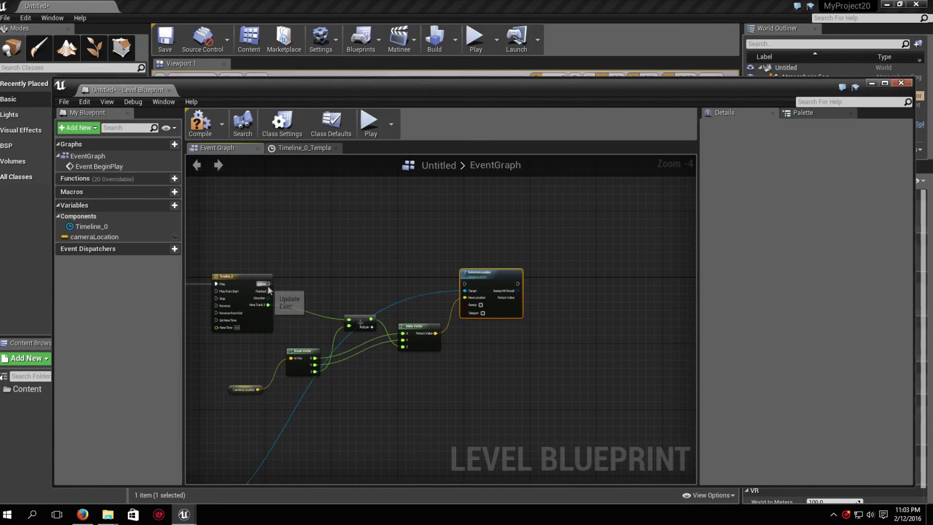
pyautogui.moveTo(389, 404); pyautogui.dragTo(524, 387, button='right')
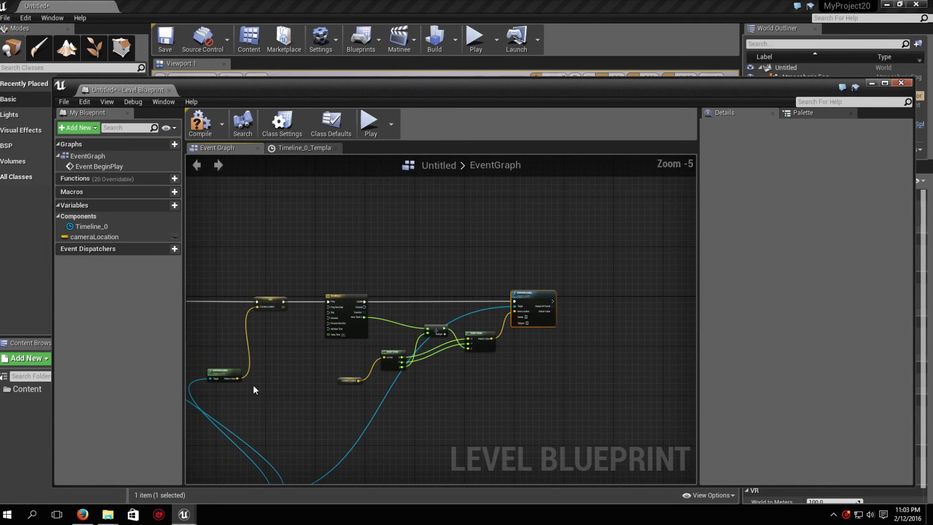
# Tidy the graph by nudging the Break Vector and SetActorLocation nodes into place.
pyautogui.moveTo(258, 393); pyautogui.dragTo(479, 381, button='right')
pyautogui.scroll(1, 479, 381)
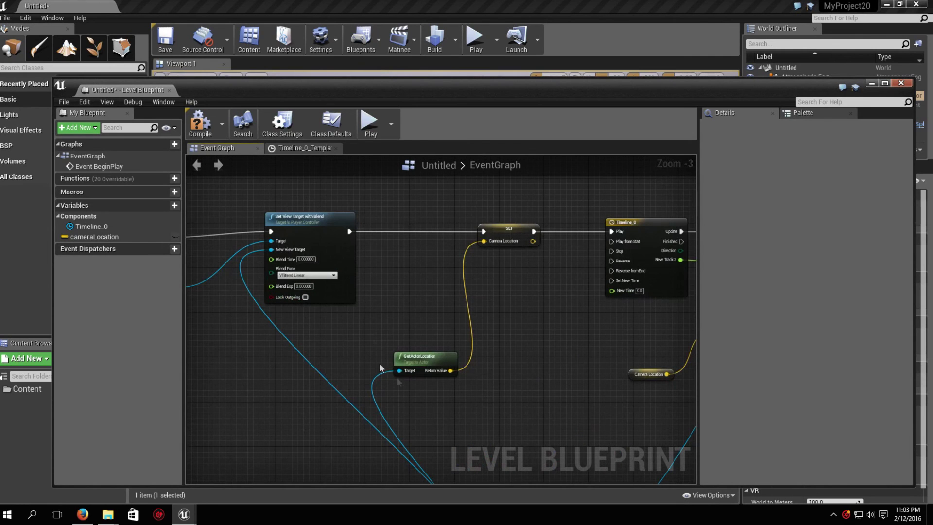
pyautogui.moveTo(495, 390)
pyautogui.mouseDown(button='right')
pyautogui.moveTo(380, 394)
pyautogui.moveTo(399, 397)
pyautogui.mouseUp(button='right')
pyautogui.moveTo(459, 373); pyautogui.dragTo(409, 387, button='right')
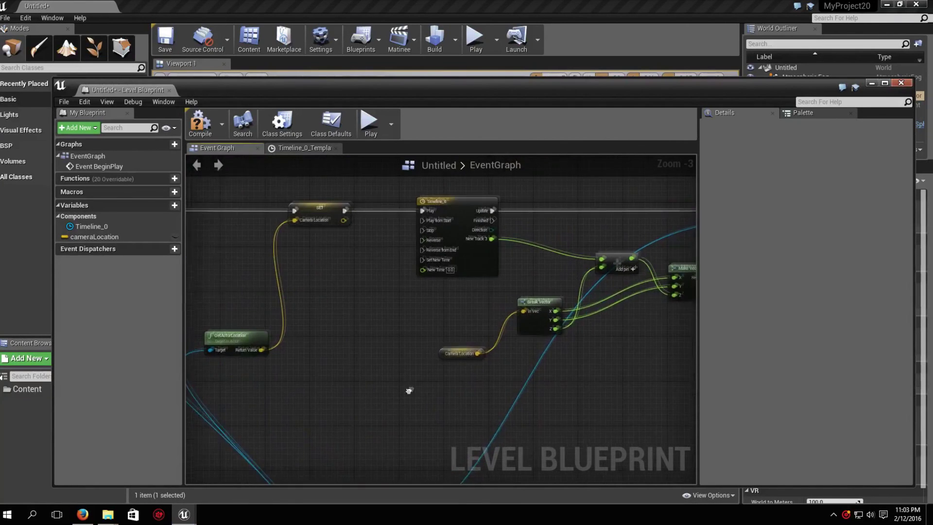
pyautogui.moveTo(605, 380); pyautogui.dragTo(530, 411, button='right')
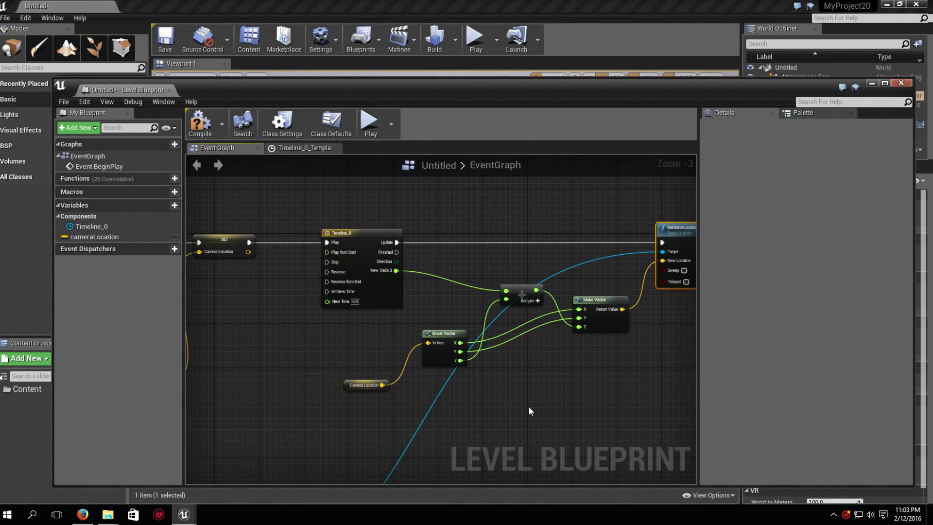
pyautogui.moveTo(436, 333); pyautogui.dragTo(419, 323)
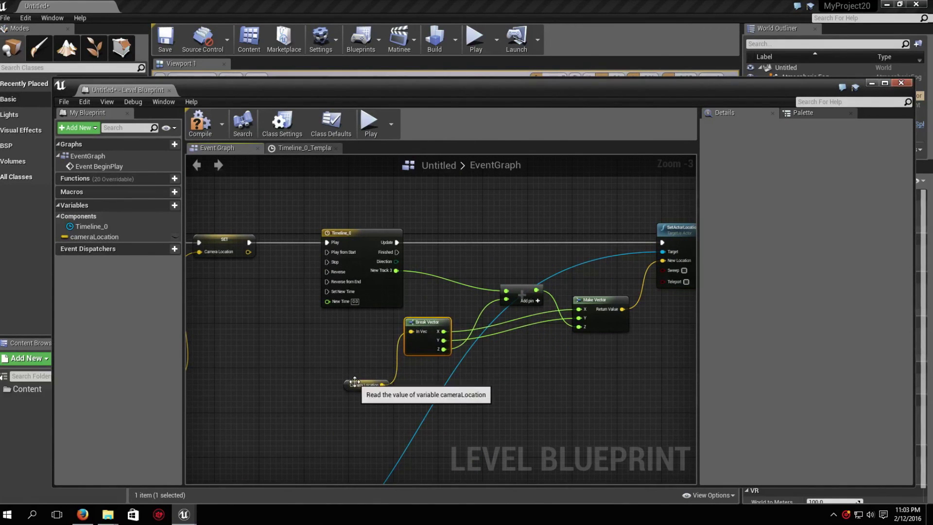
pyautogui.moveTo(444, 359); pyautogui.dragTo(391, 374, button='right')
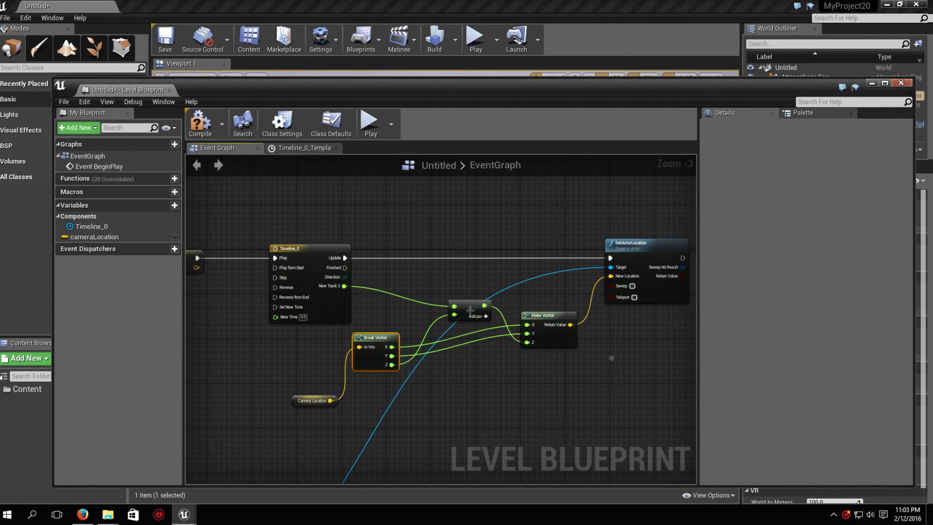
pyautogui.moveTo(480, 302); pyautogui.dragTo(337, 323, button='right')
pyautogui.moveTo(484, 298)
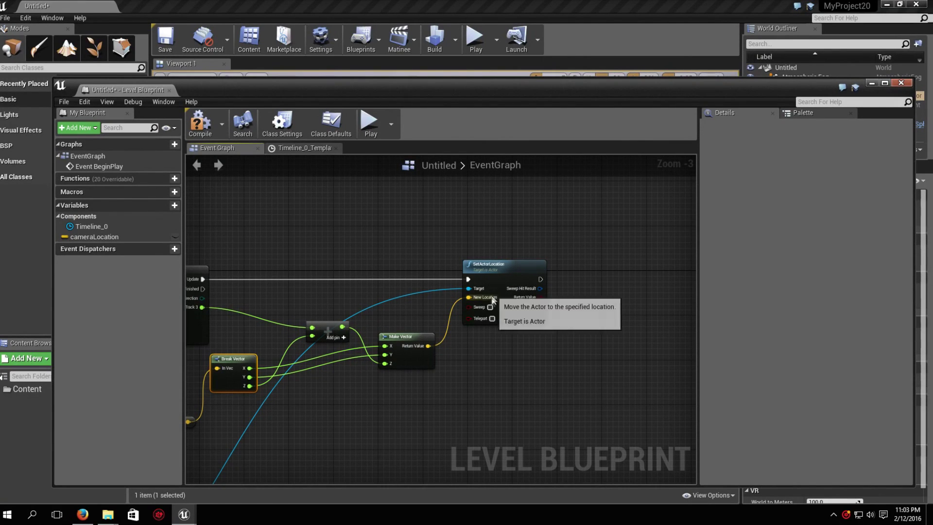
pyautogui.moveTo(509, 276); pyautogui.dragTo(519, 286)
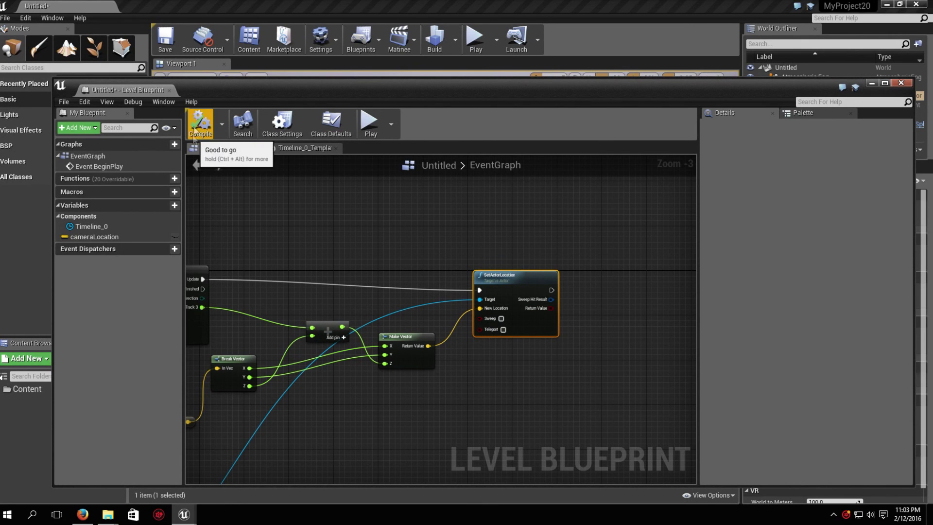
# Close the Level Blueprint and play the level to watch the camera rise above the sphere.
pyautogui.click(902, 82)
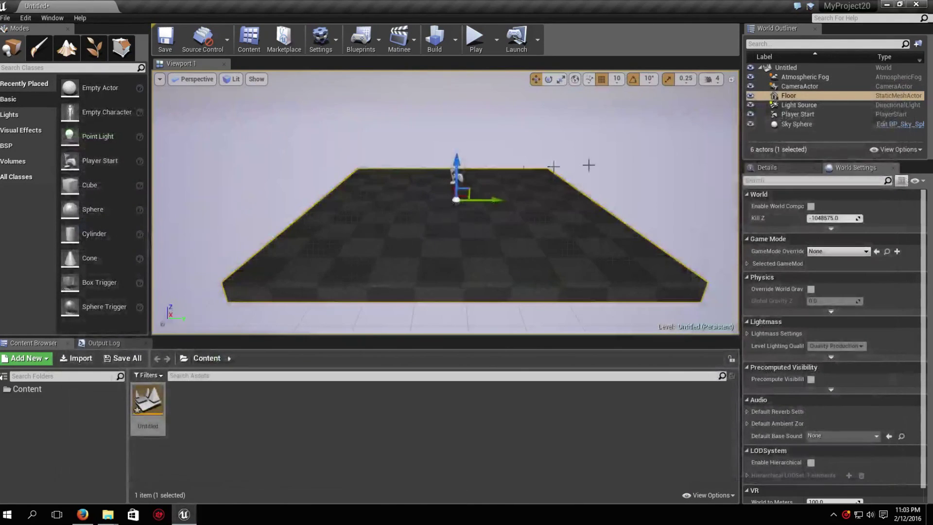
pyautogui.click(479, 41)
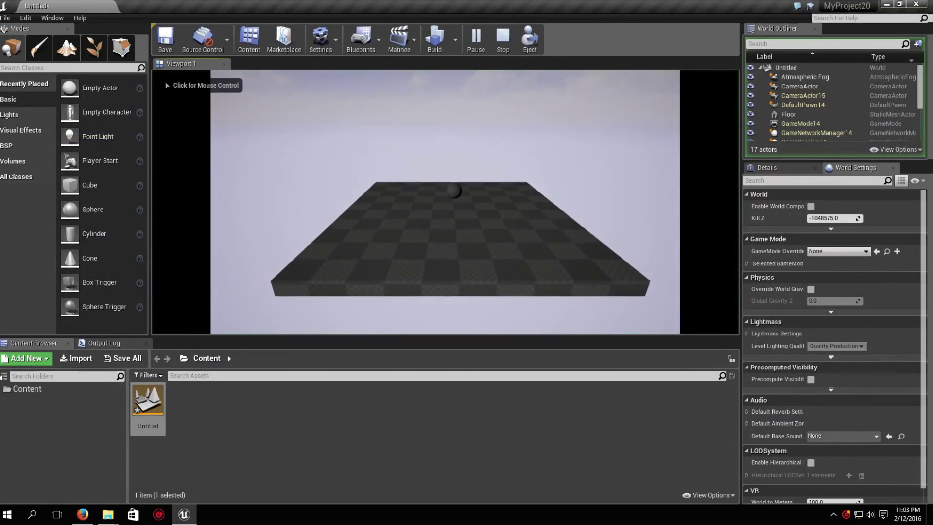